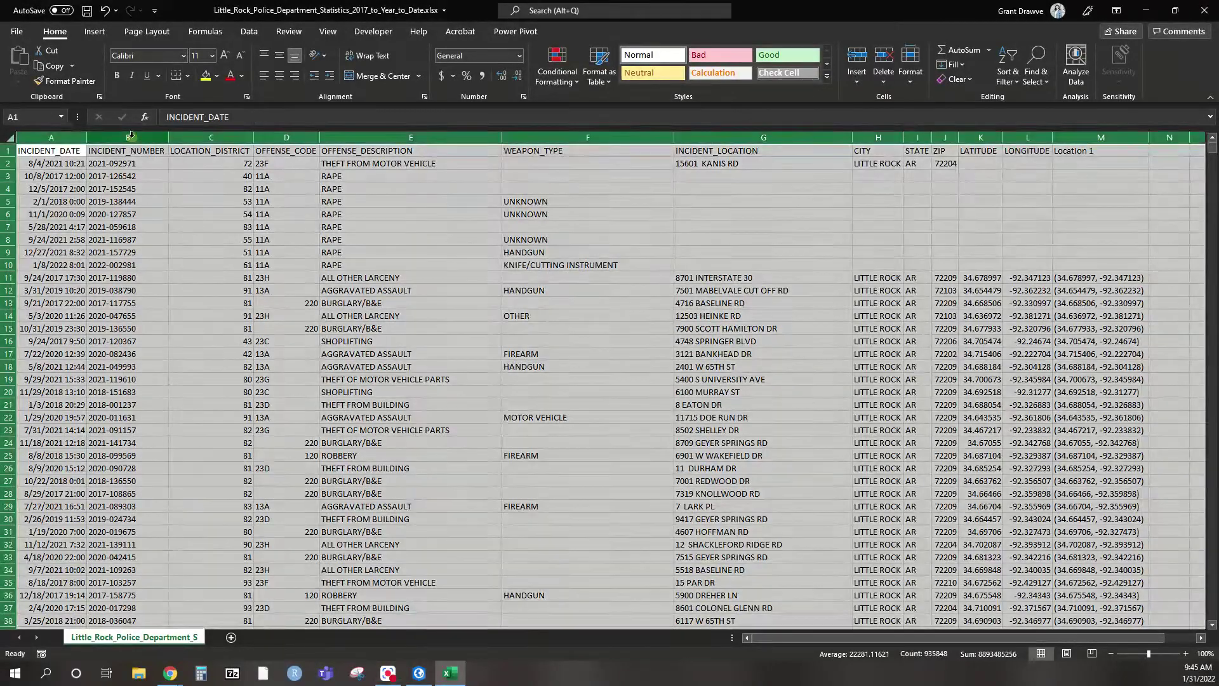
Insert a new empty column B between INCIDENT_DATE and INCIDENT_NUMBER
right_click(128, 137)
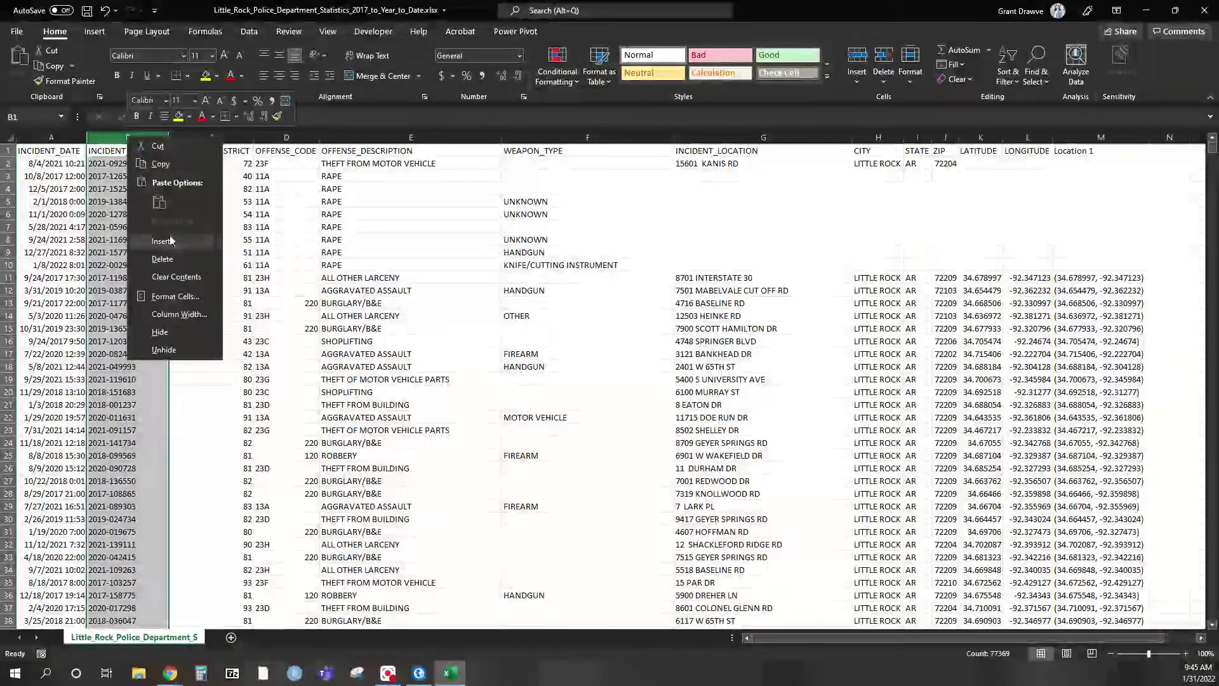
click(163, 240)
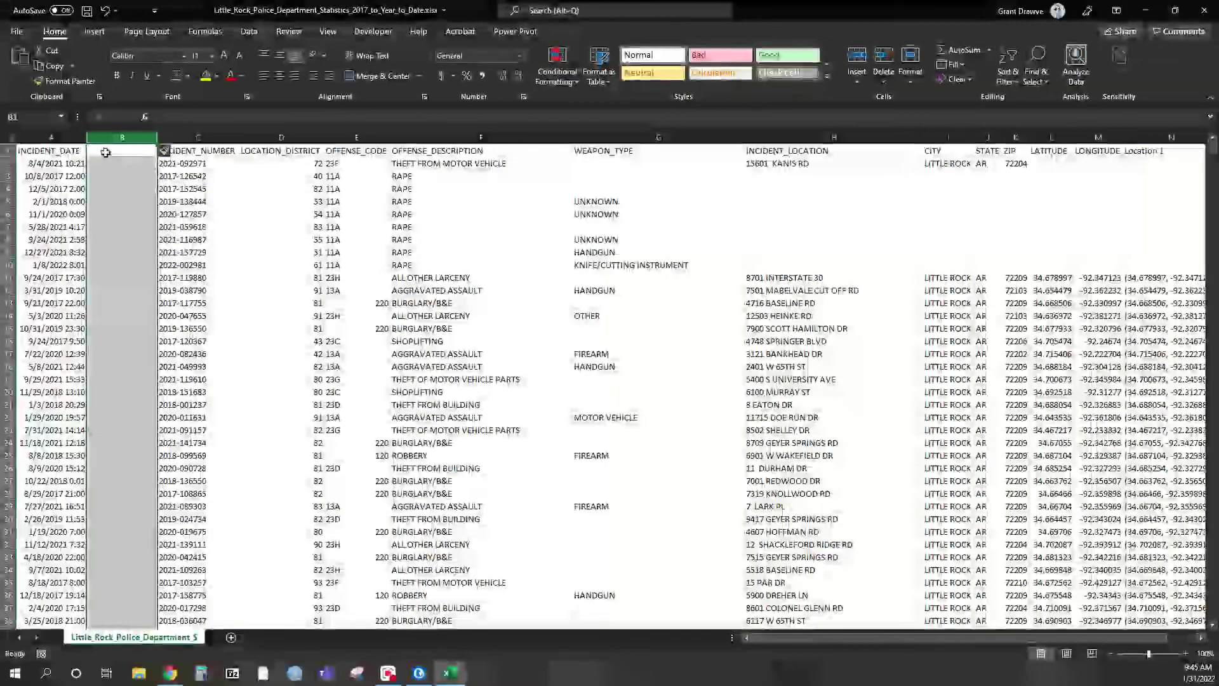
click(125, 187)
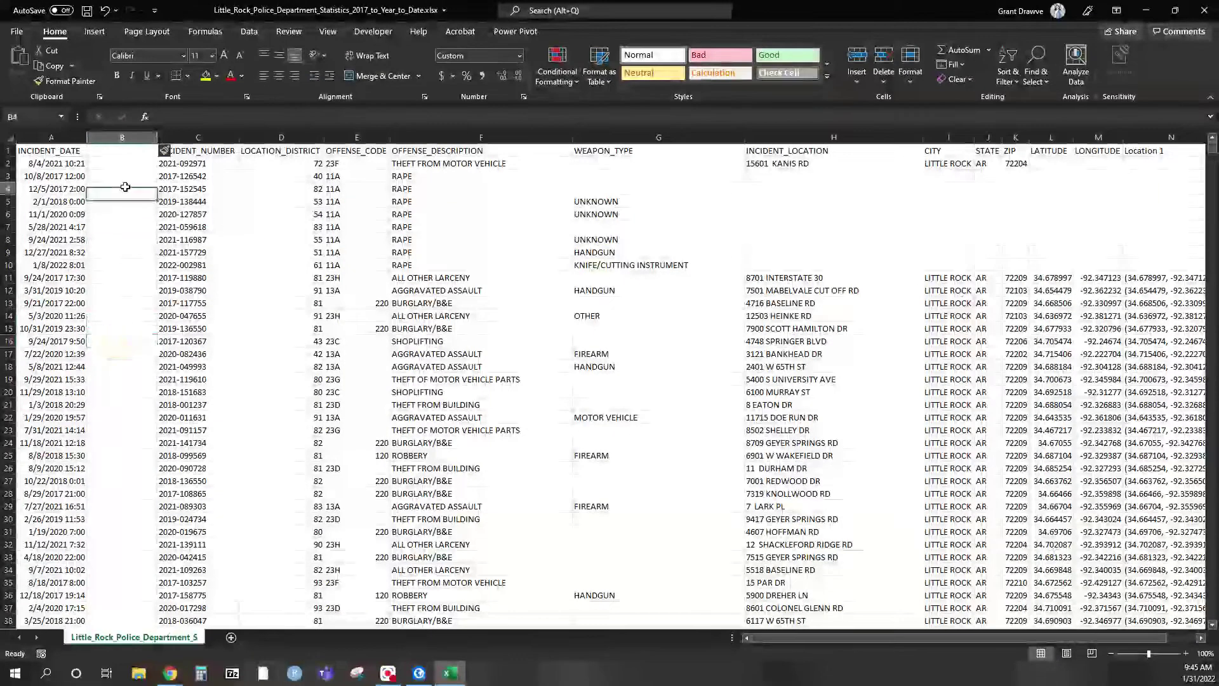
click(122, 137)
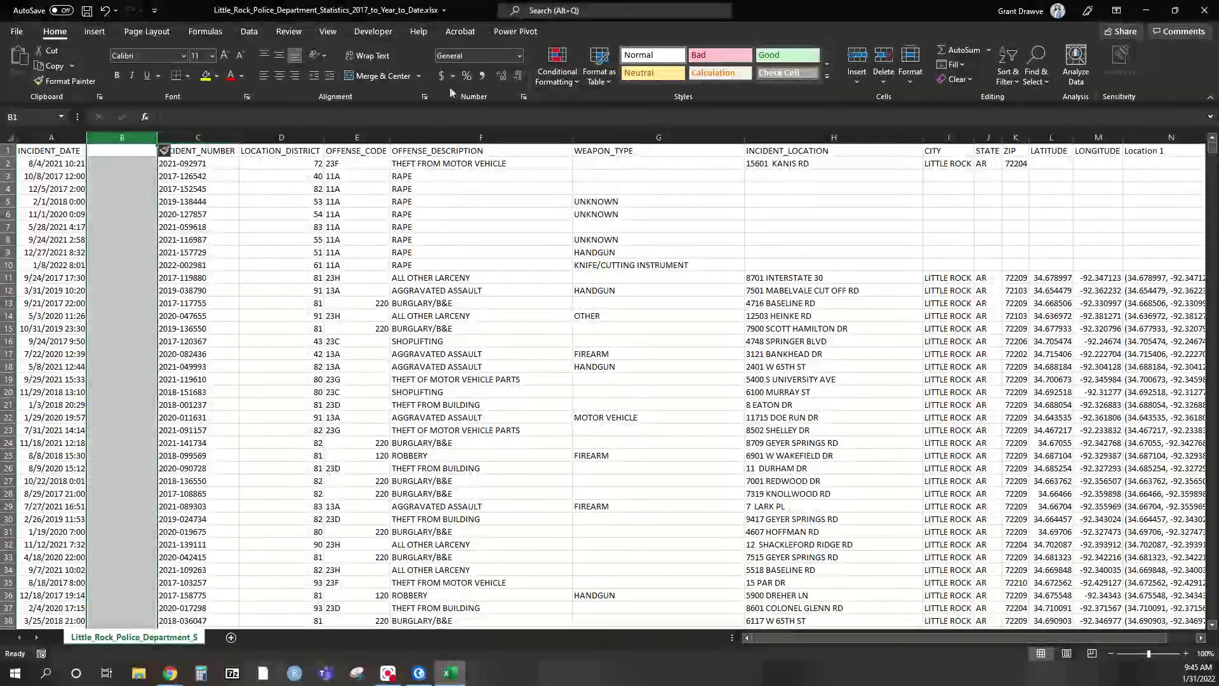
click(116, 264)
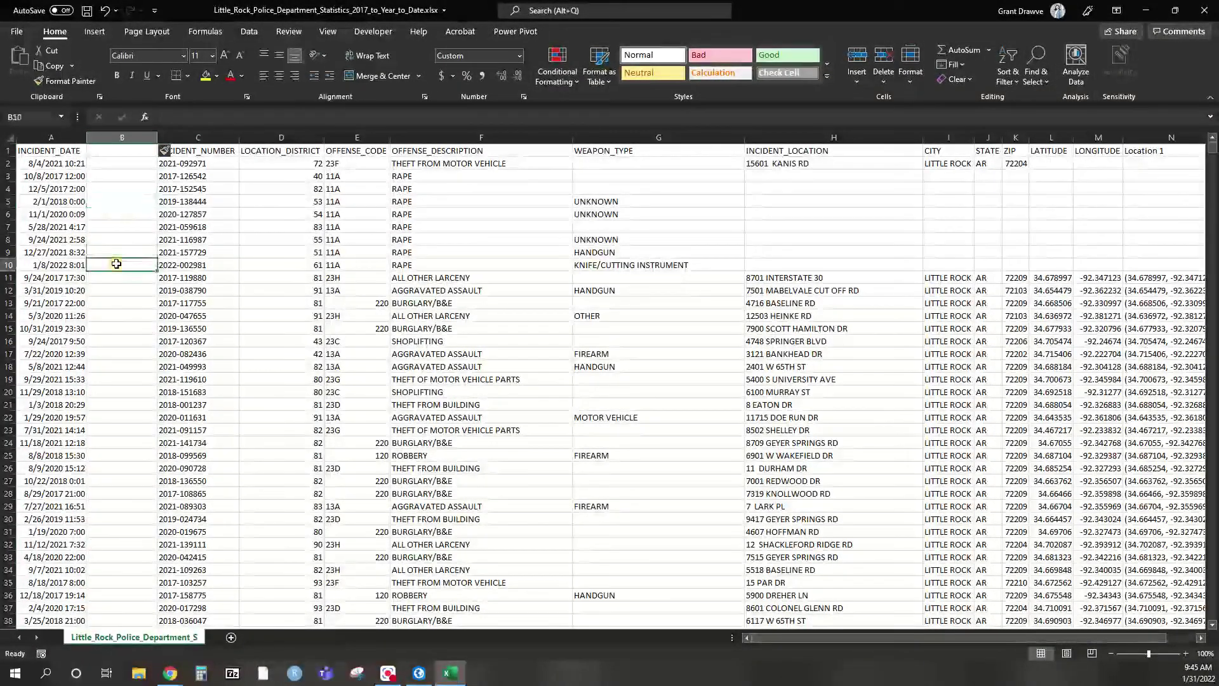
click(115, 214)
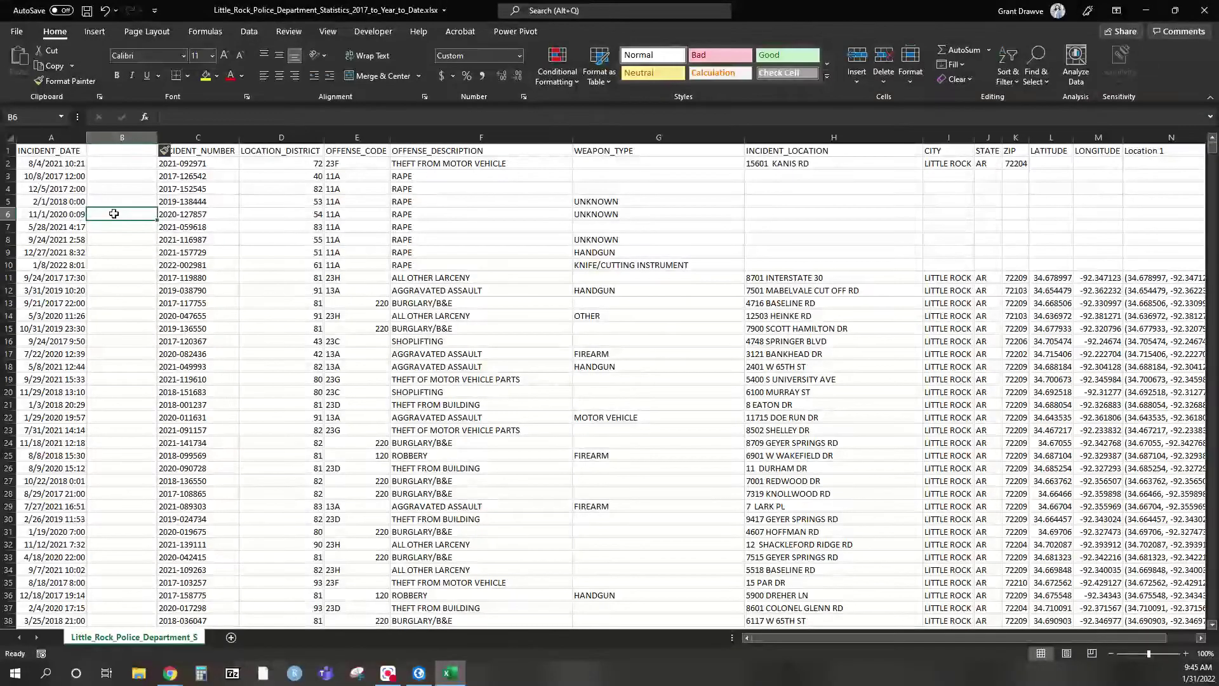
Set the new column B's number format to General
click(122, 137)
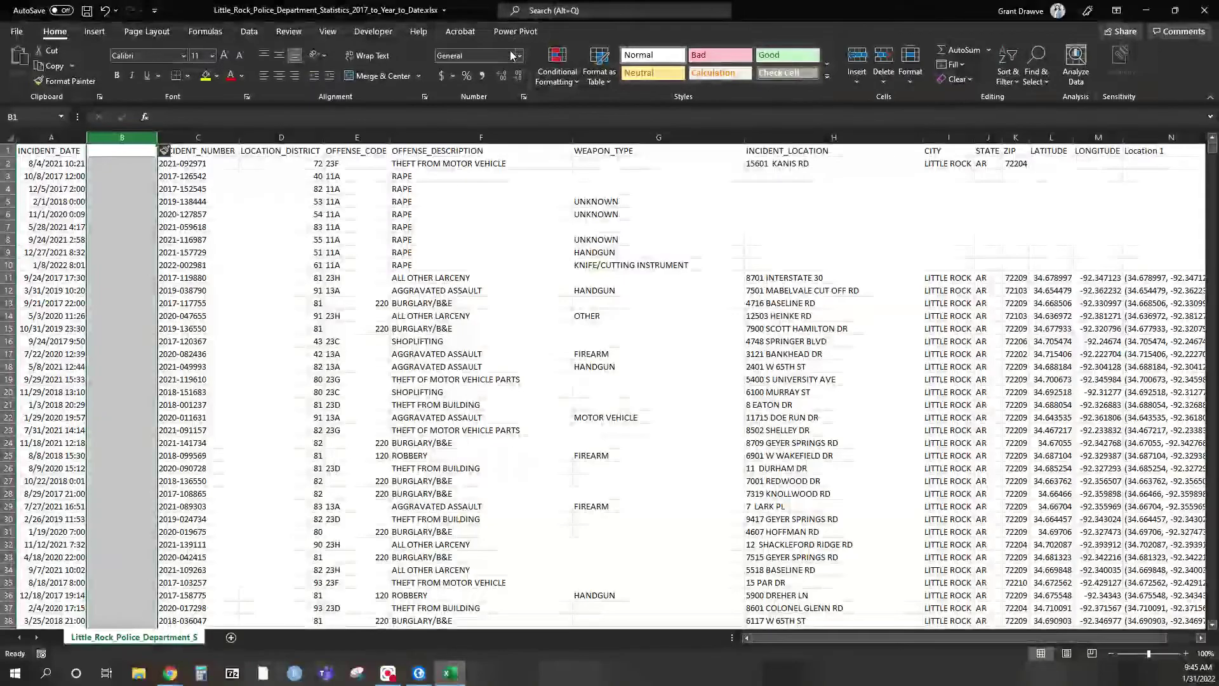
click(520, 56)
click(488, 78)
click(122, 189)
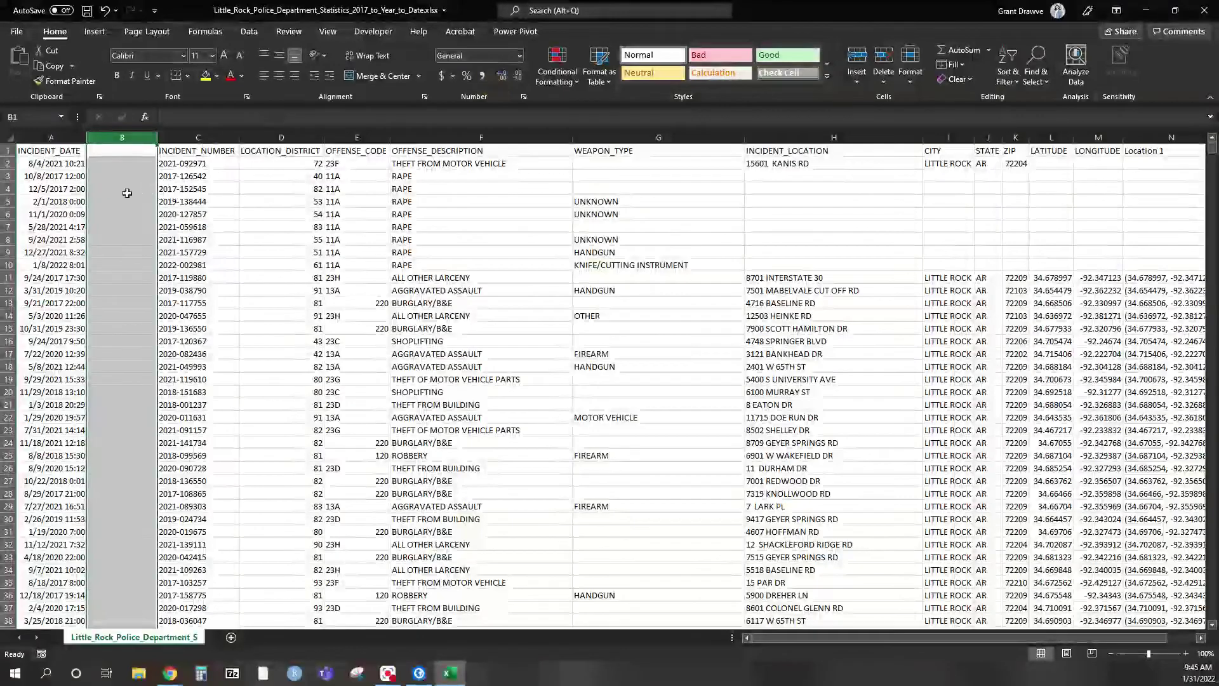
click(132, 150)
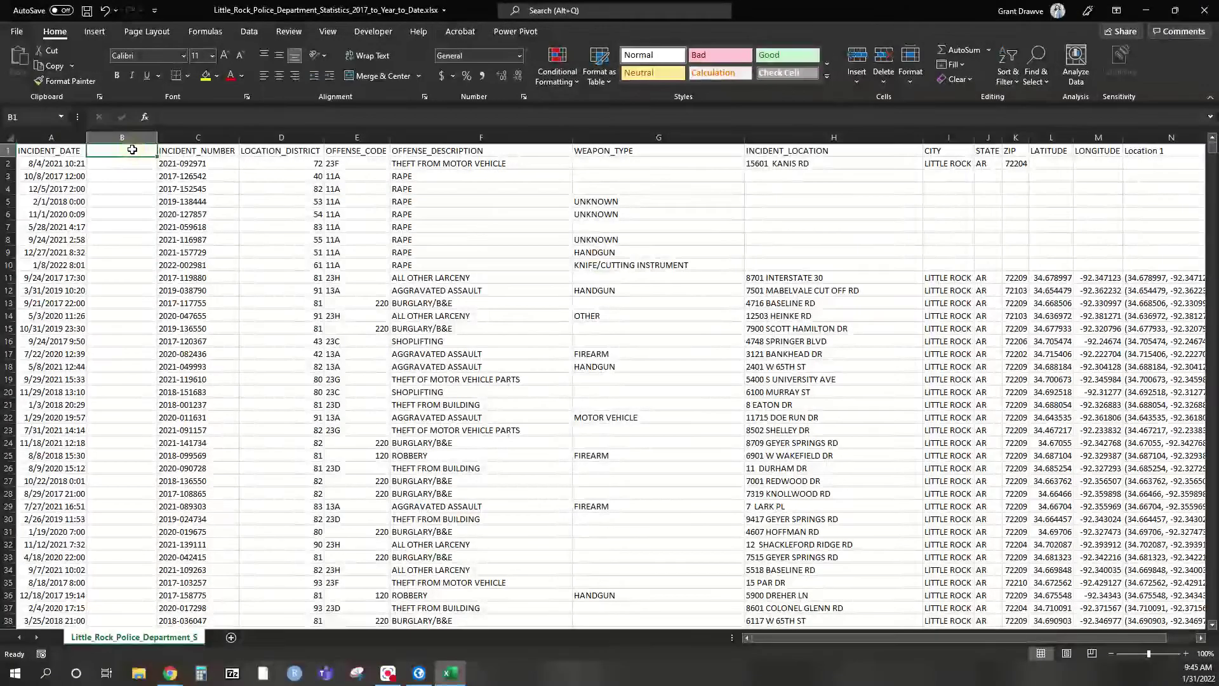
Head B1 'Year' and enter =YEAR(A2) in B2
text(Year)
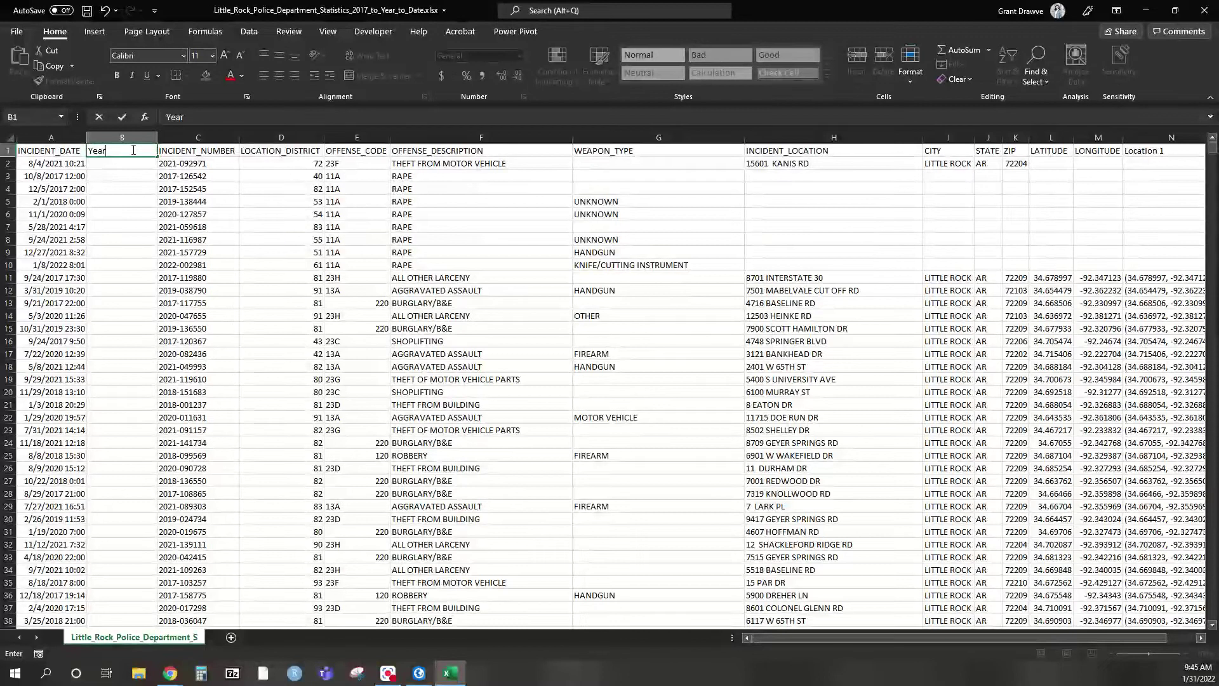
key(Return)
text(=year)
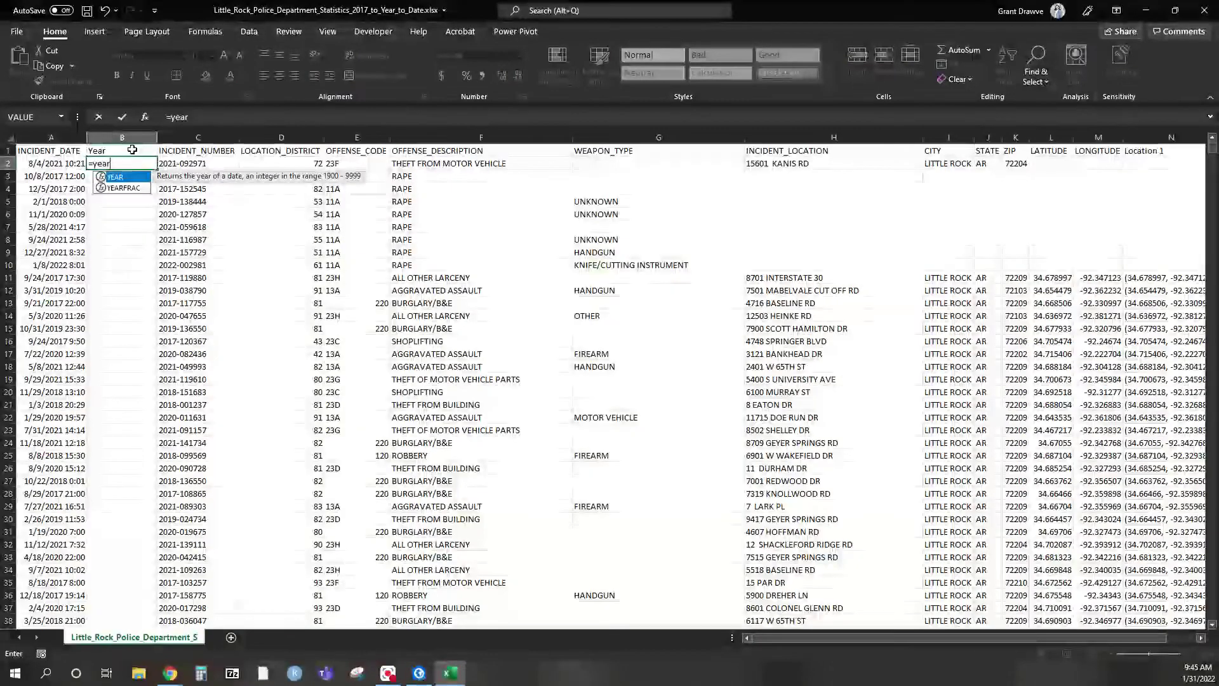
text(()
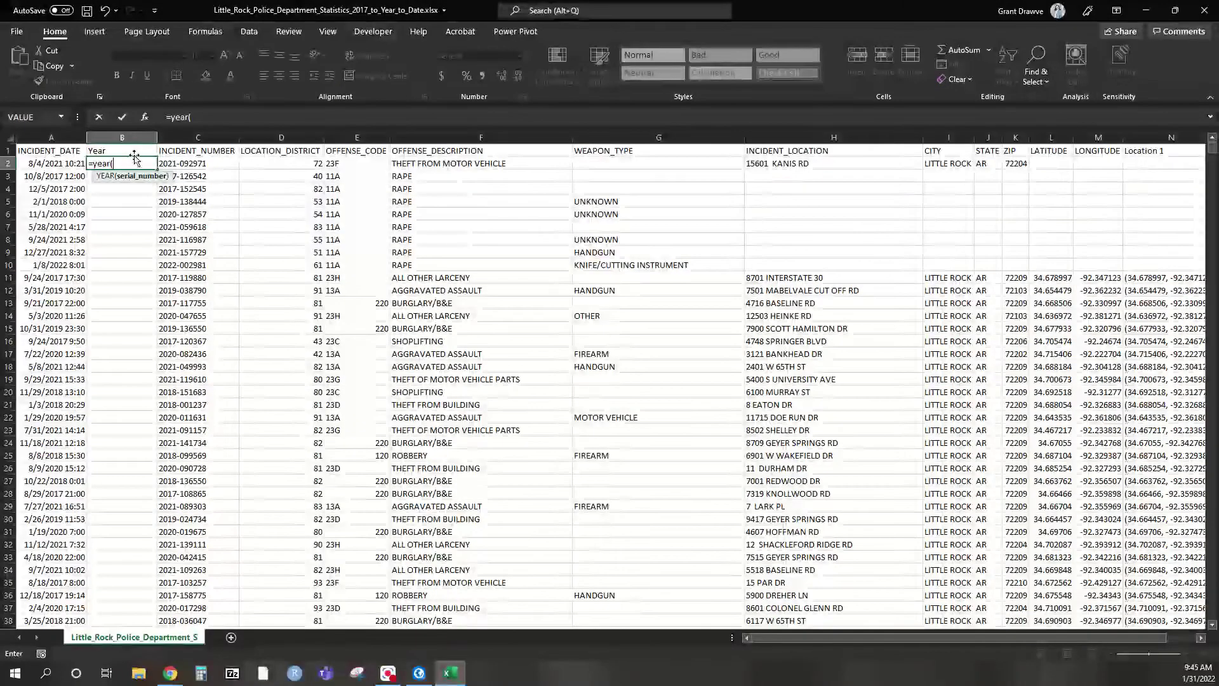
click(69, 162)
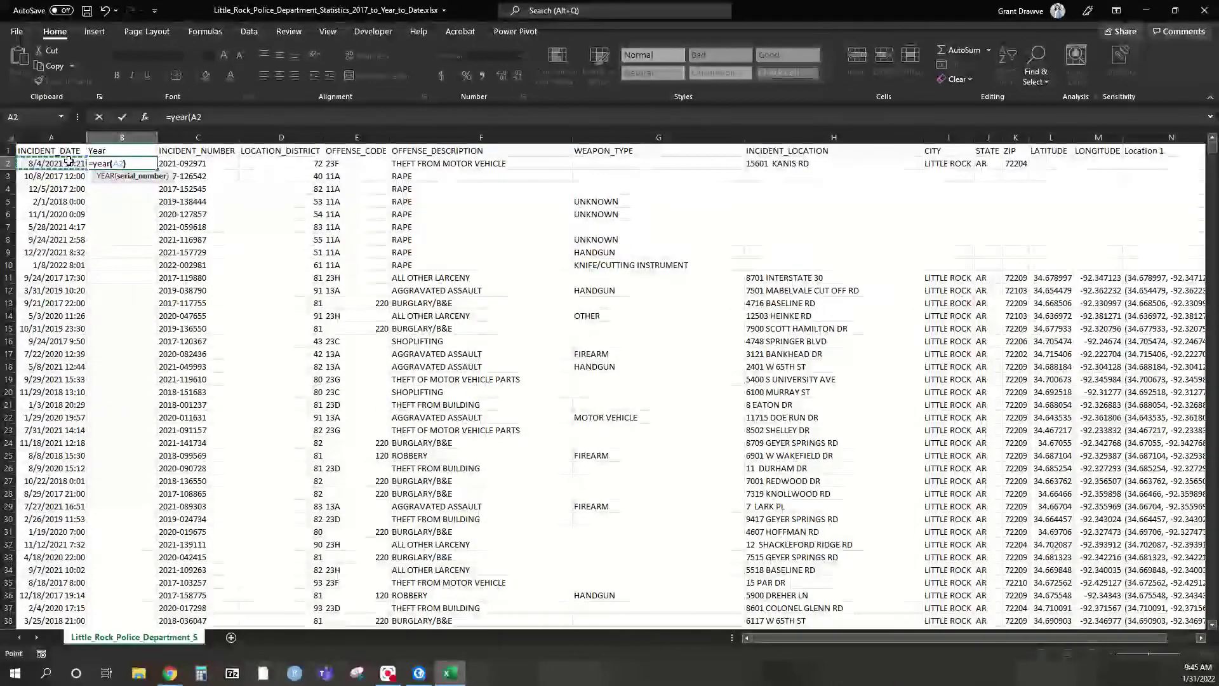
text())
key(Return)
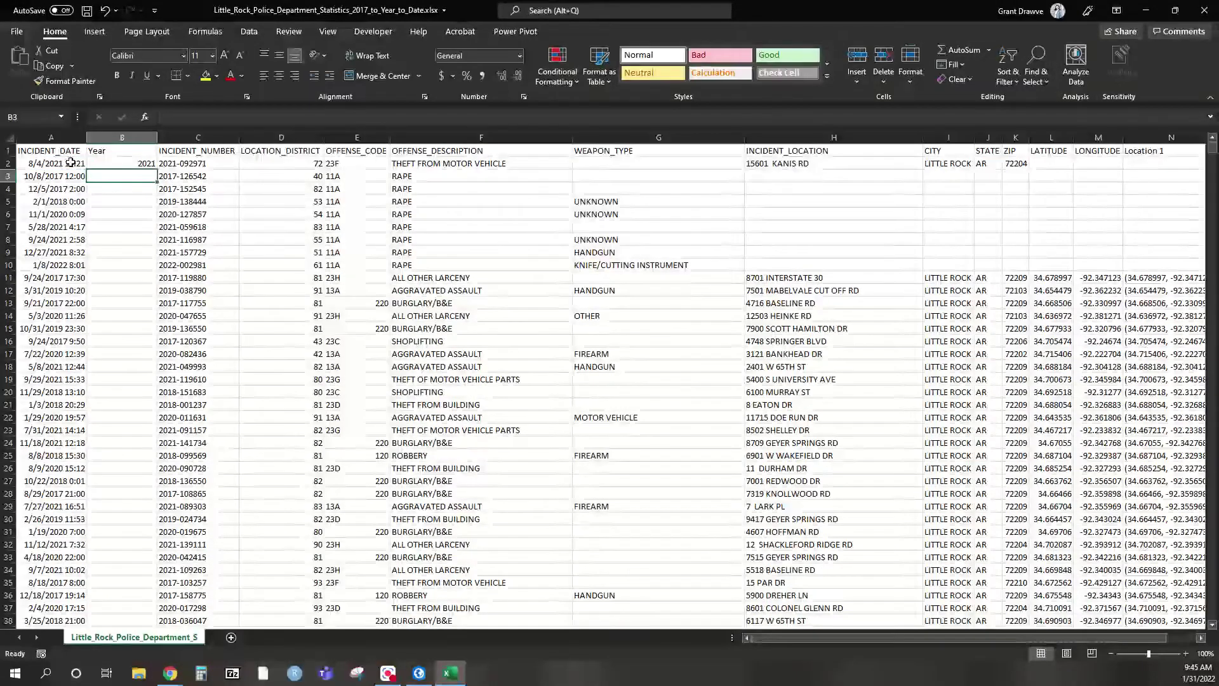
Fill the year formula down the whole column and autofit column B
click(136, 163)
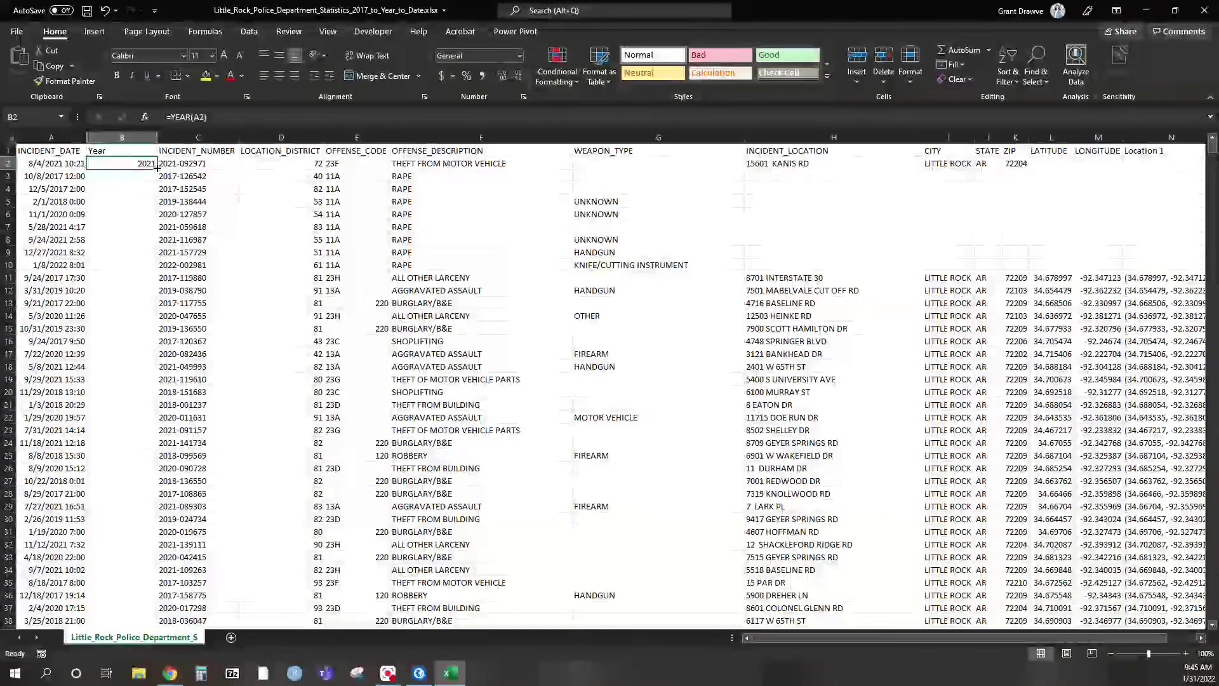
double_click(157, 169)
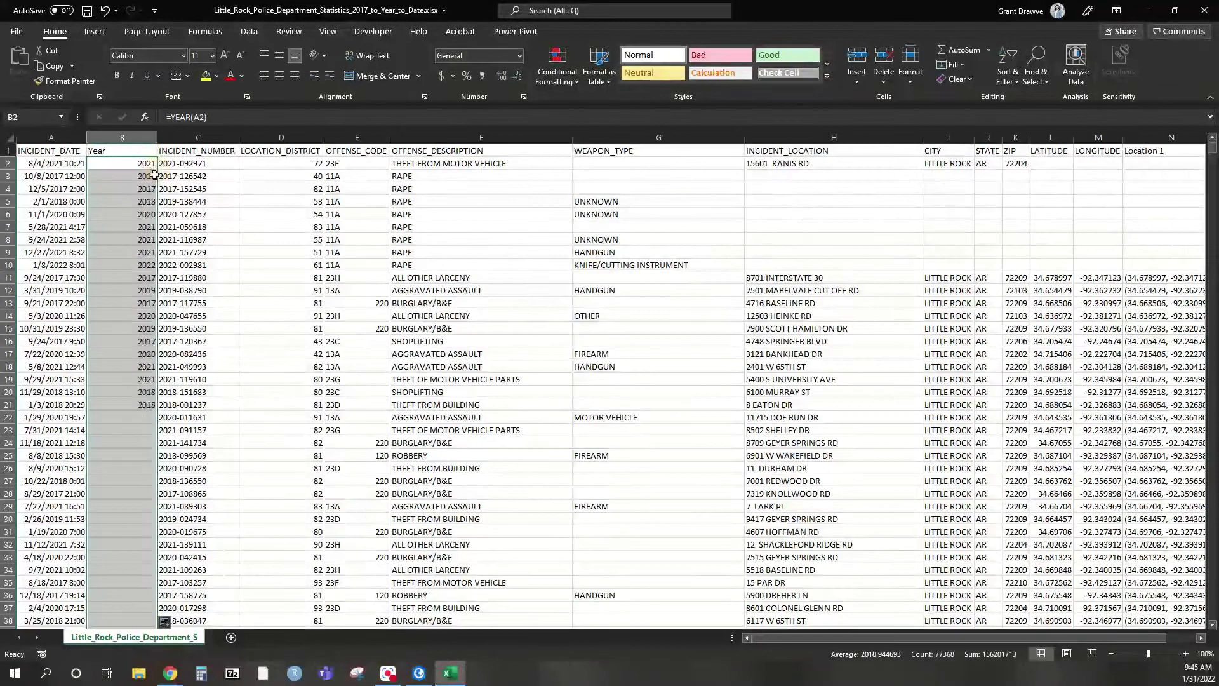
double_click(158, 138)
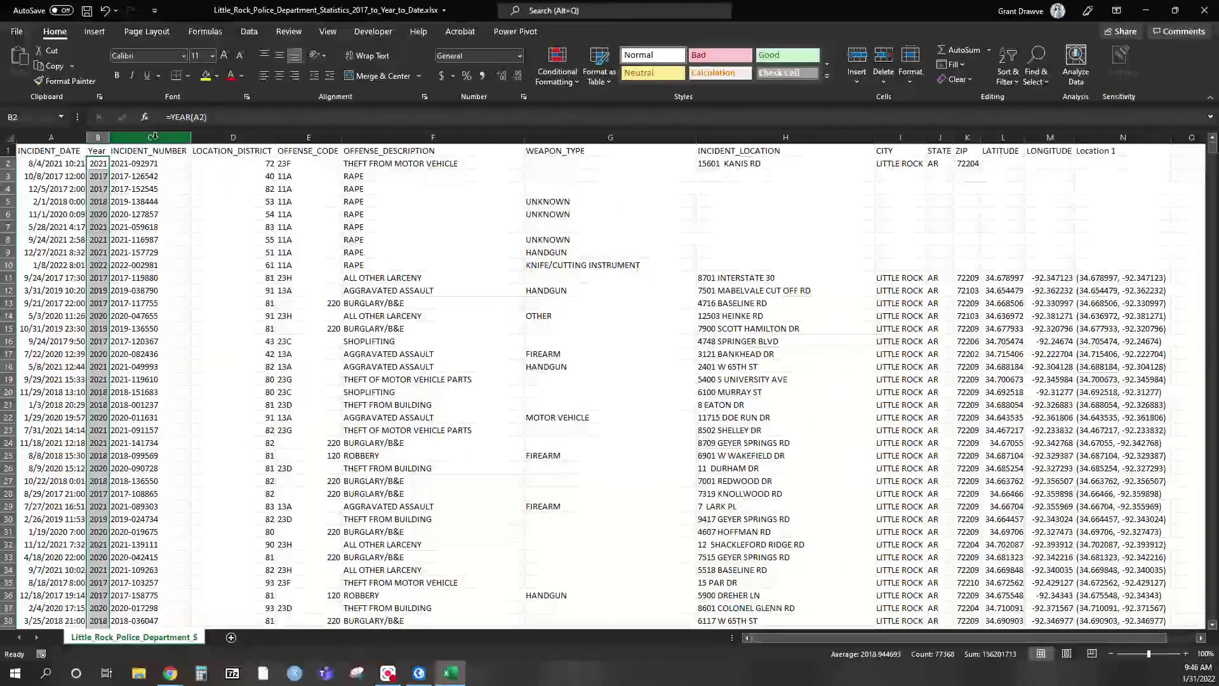
Select the full incident range A1:N77369 and insert a PivotTable on a new worksheet
click(28, 152)
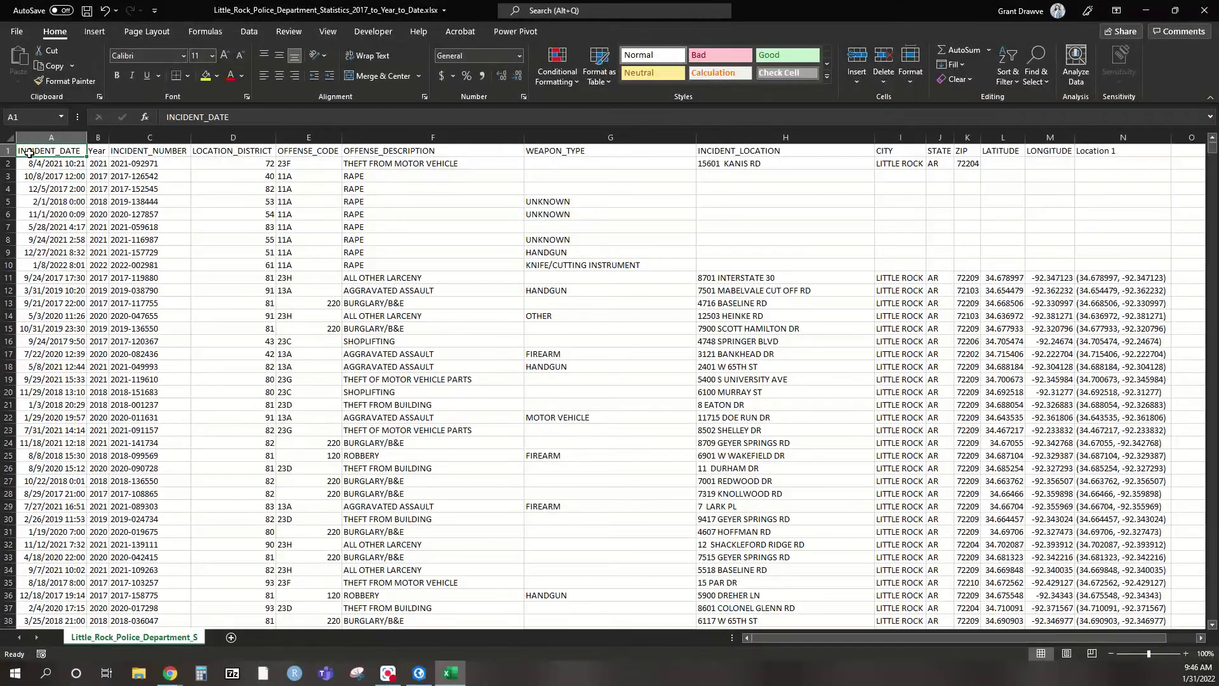
key(ctrl+shift+End)
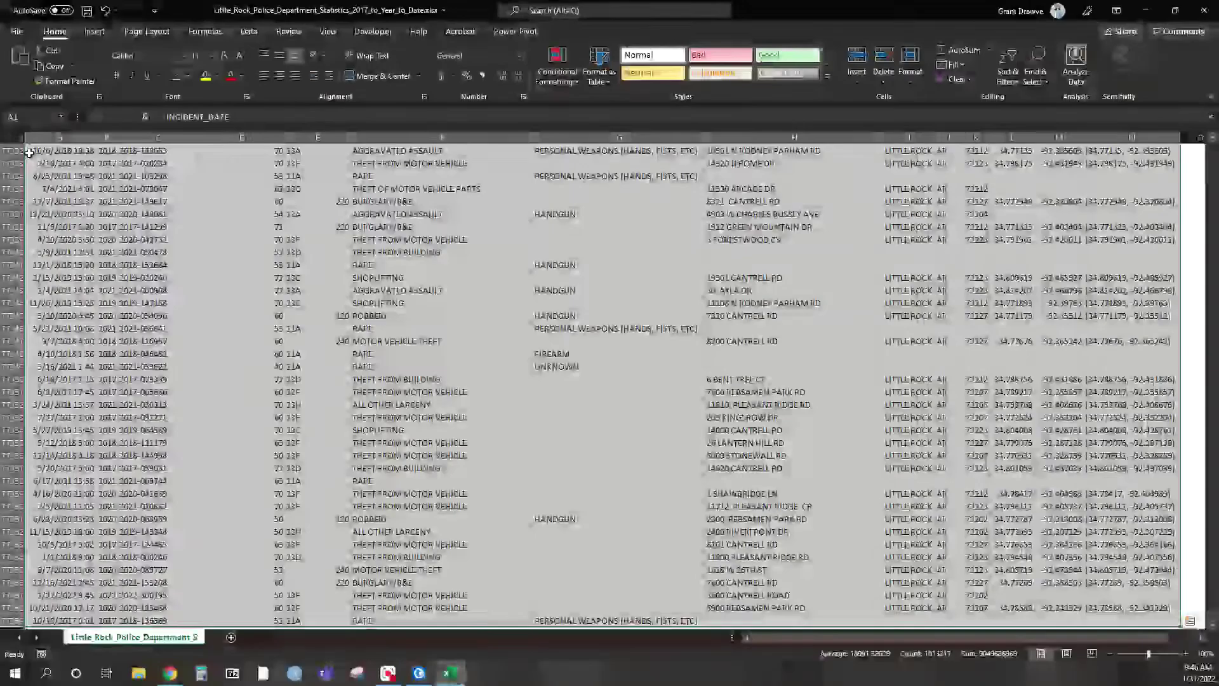
click(94, 32)
click(24, 57)
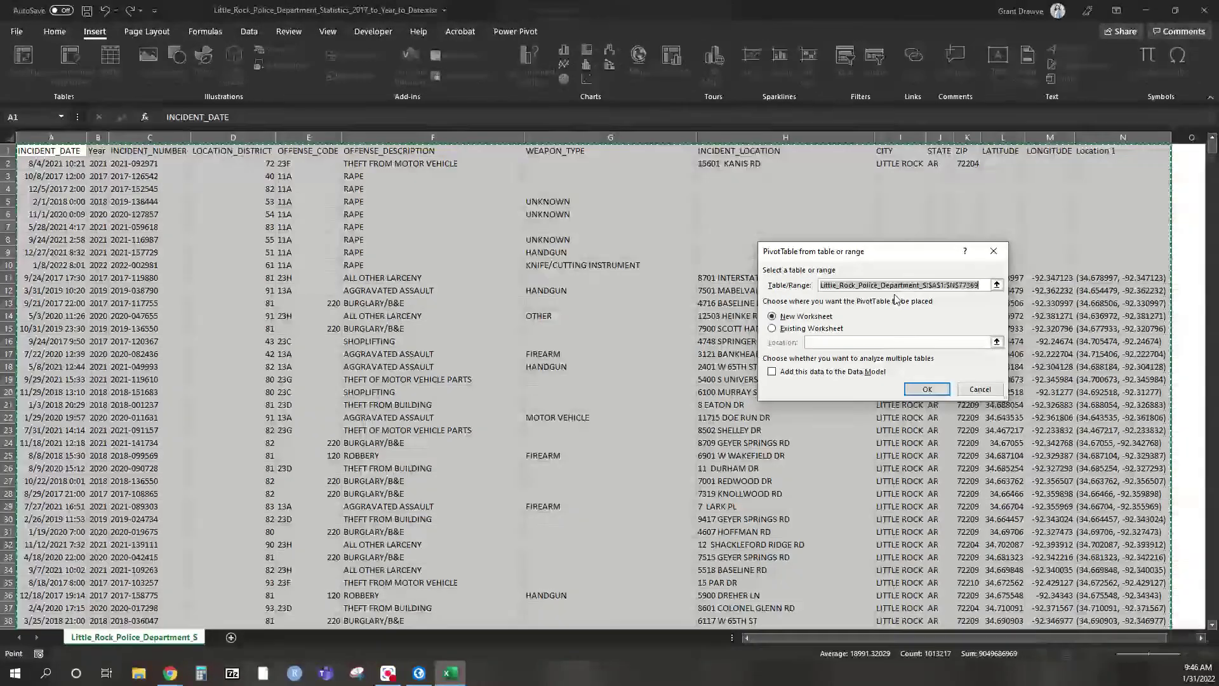
click(927, 389)
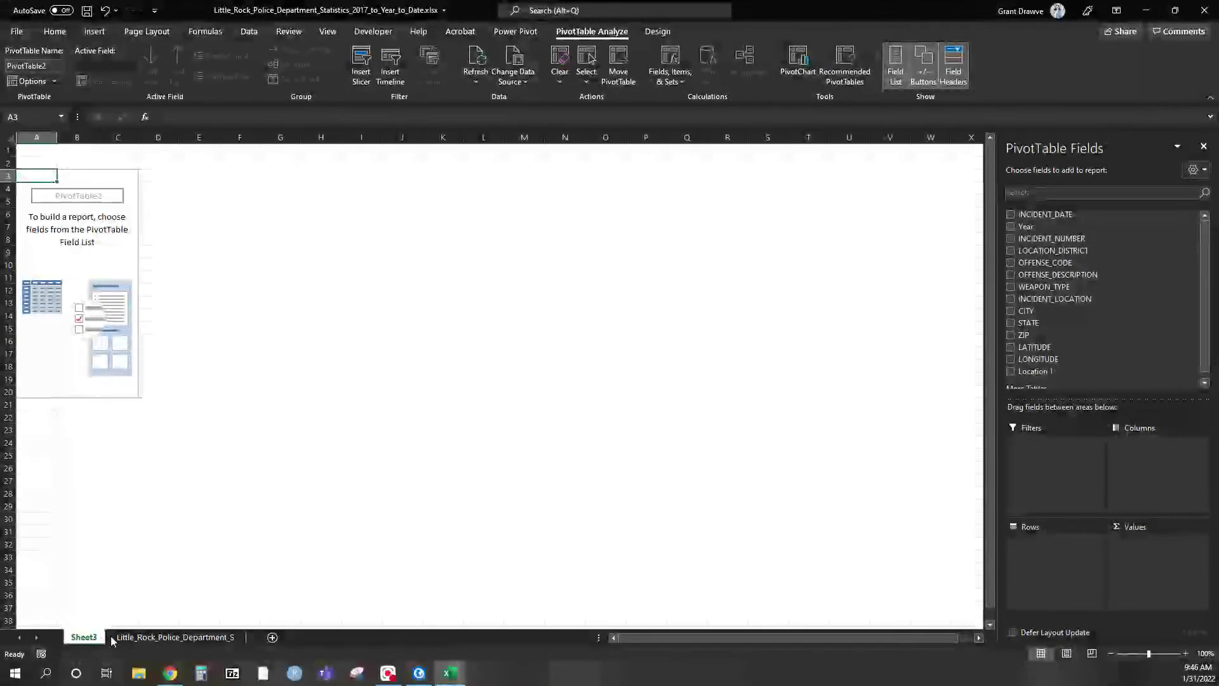
Move Sheet3 after the incident data sheet and rename it PIVOT
drag(262, 637, 263, 636)
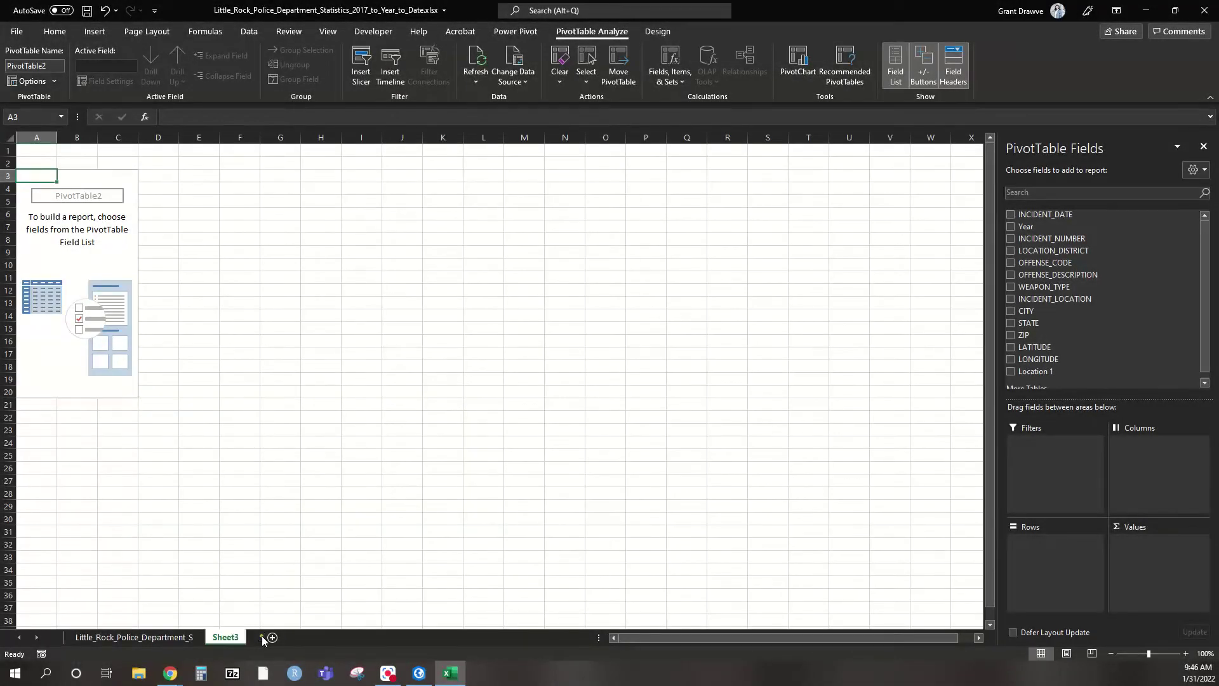
double_click(226, 636)
text(PIVOT)
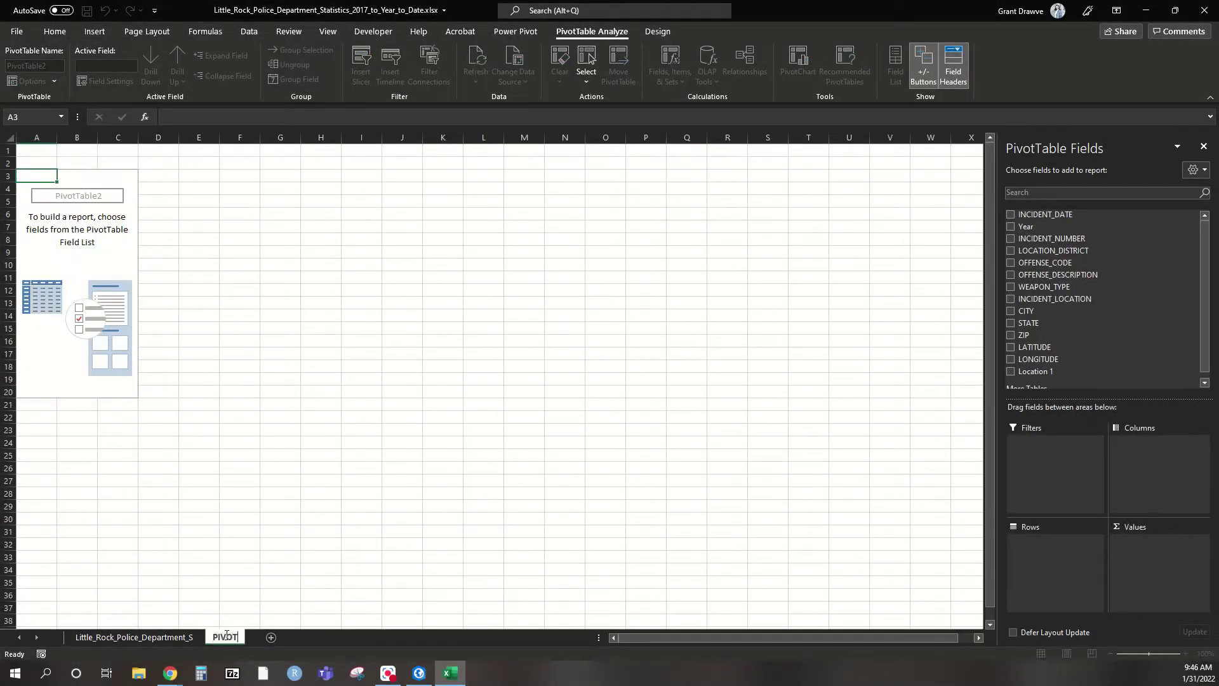
key(Return)
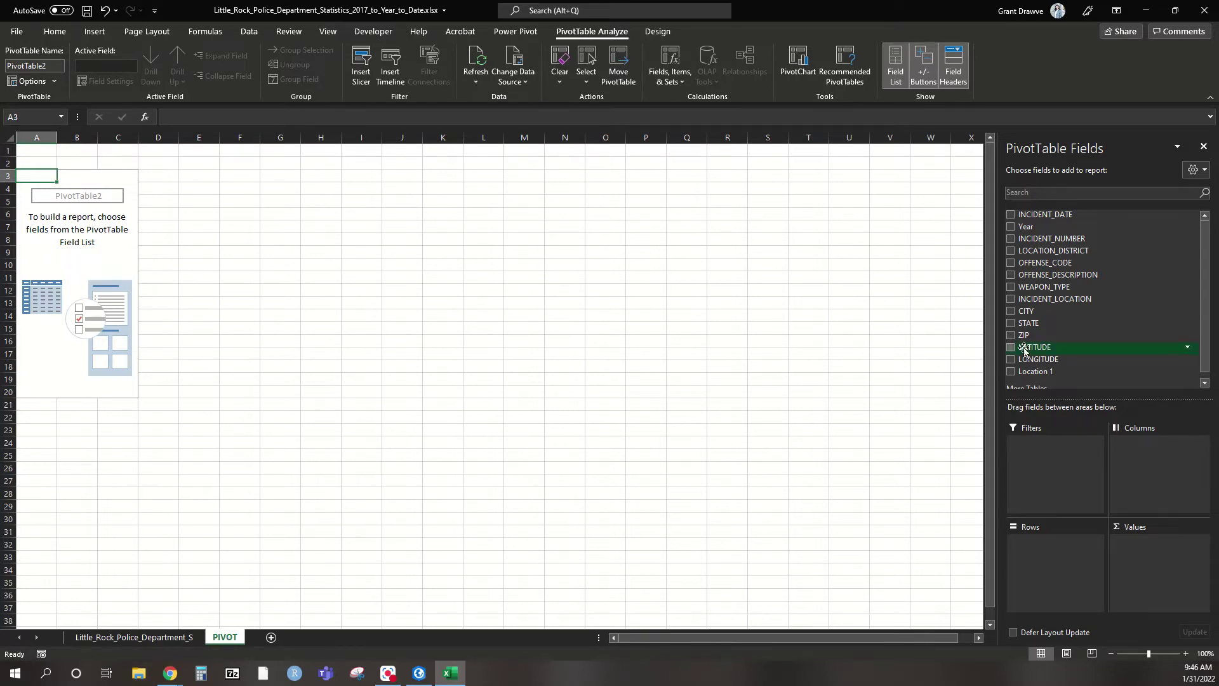
Lay out Year as columns, OFFENSE_DESCRIPTION, and count of INCIDENT_NUMBER, then copy A4:F18
click(1010, 227)
drag(1142, 539, 1140, 466)
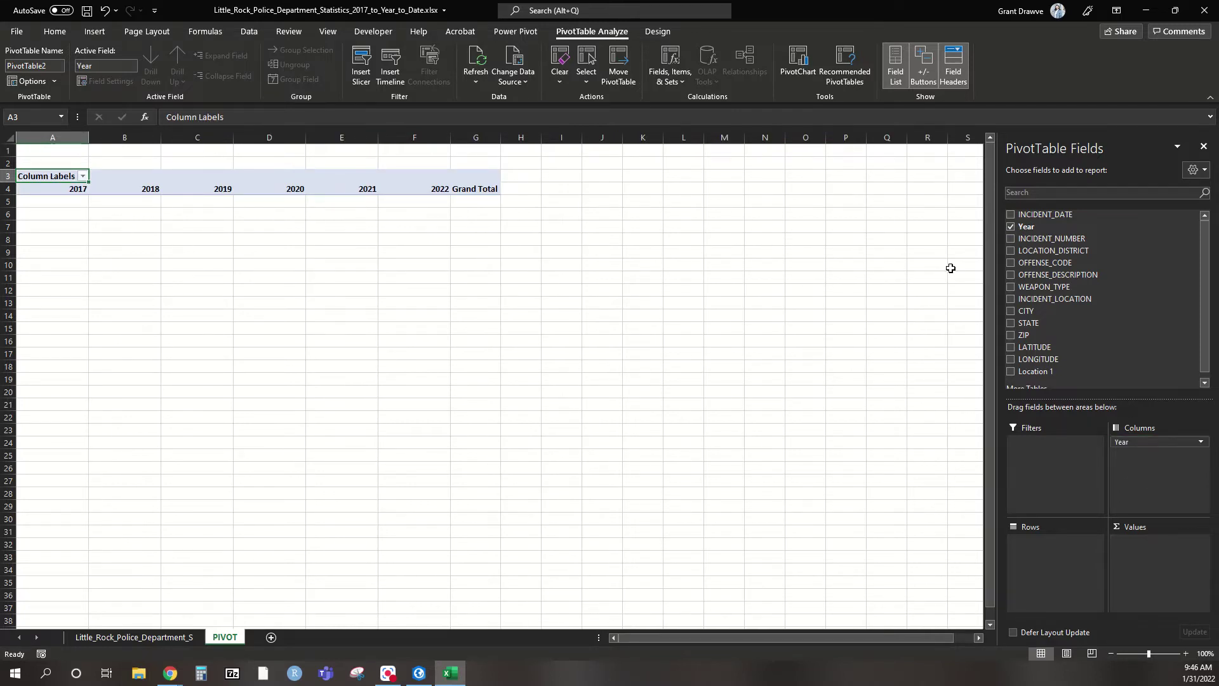
drag(1073, 277, 1058, 576)
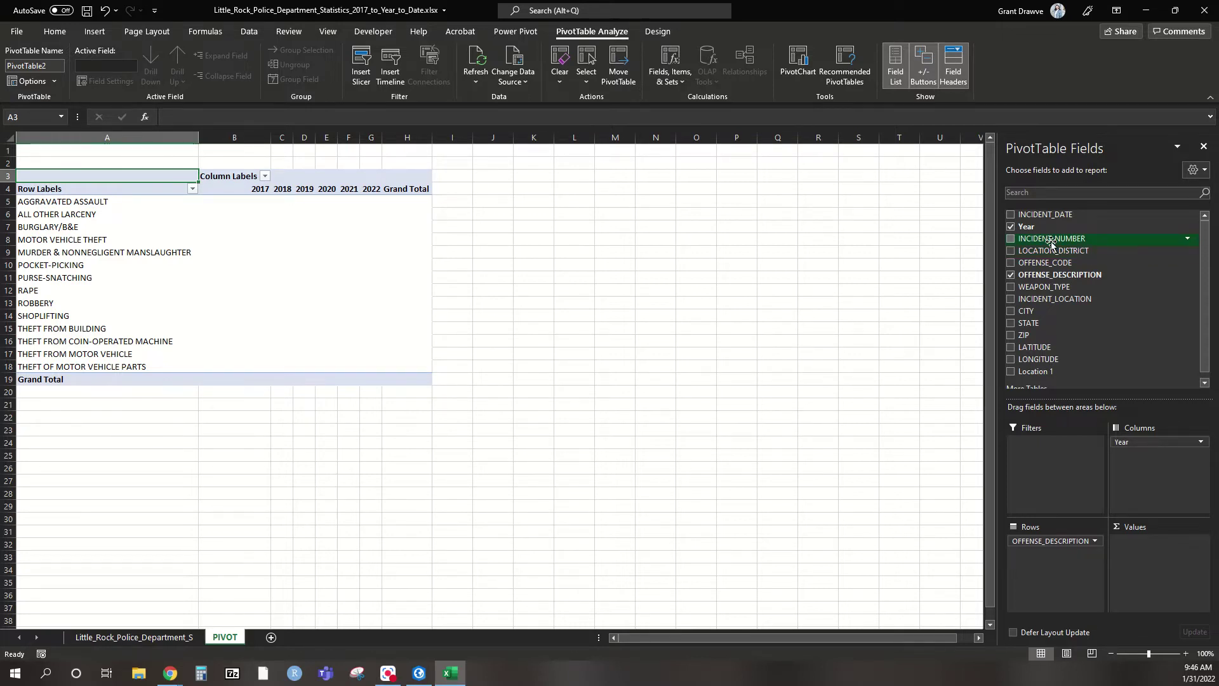
drag(1038, 238, 1121, 311)
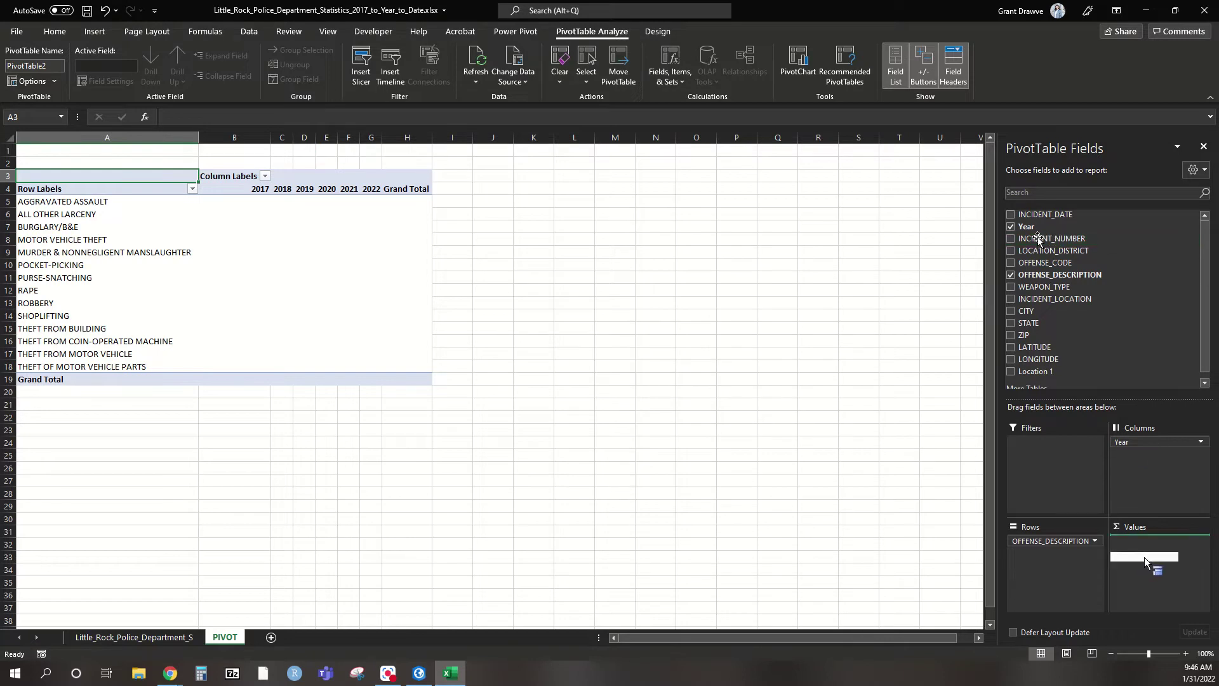
drag(1144, 557, 1148, 554)
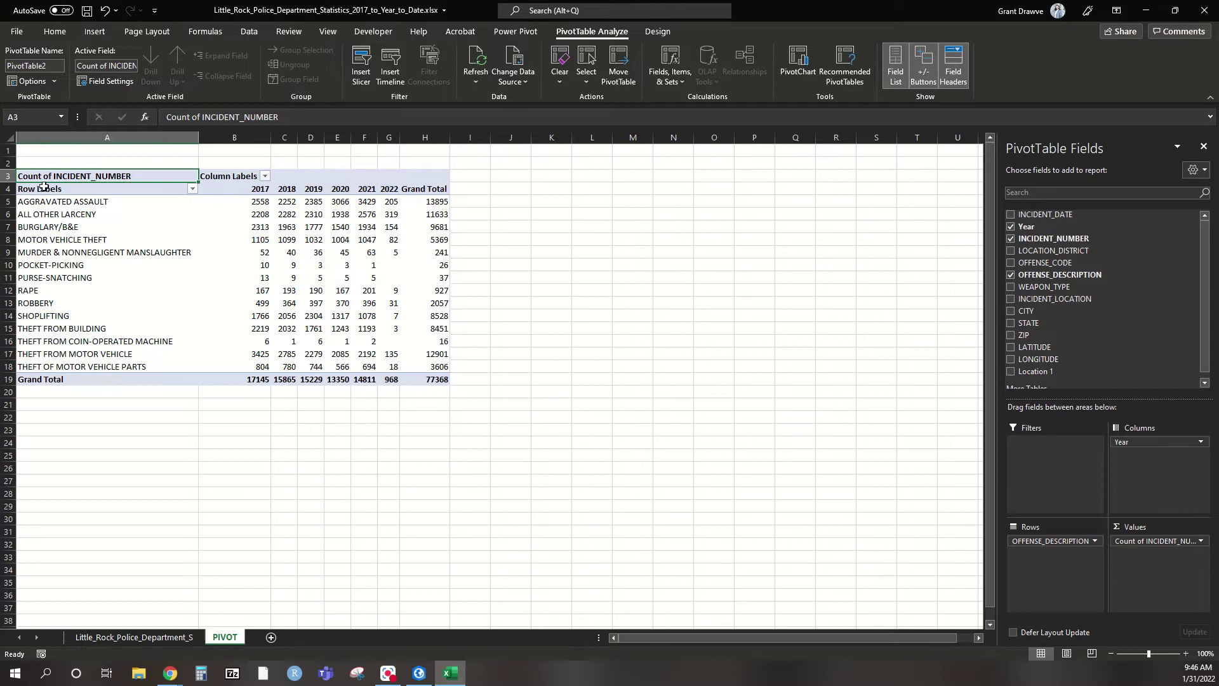
drag(44, 187, 364, 362)
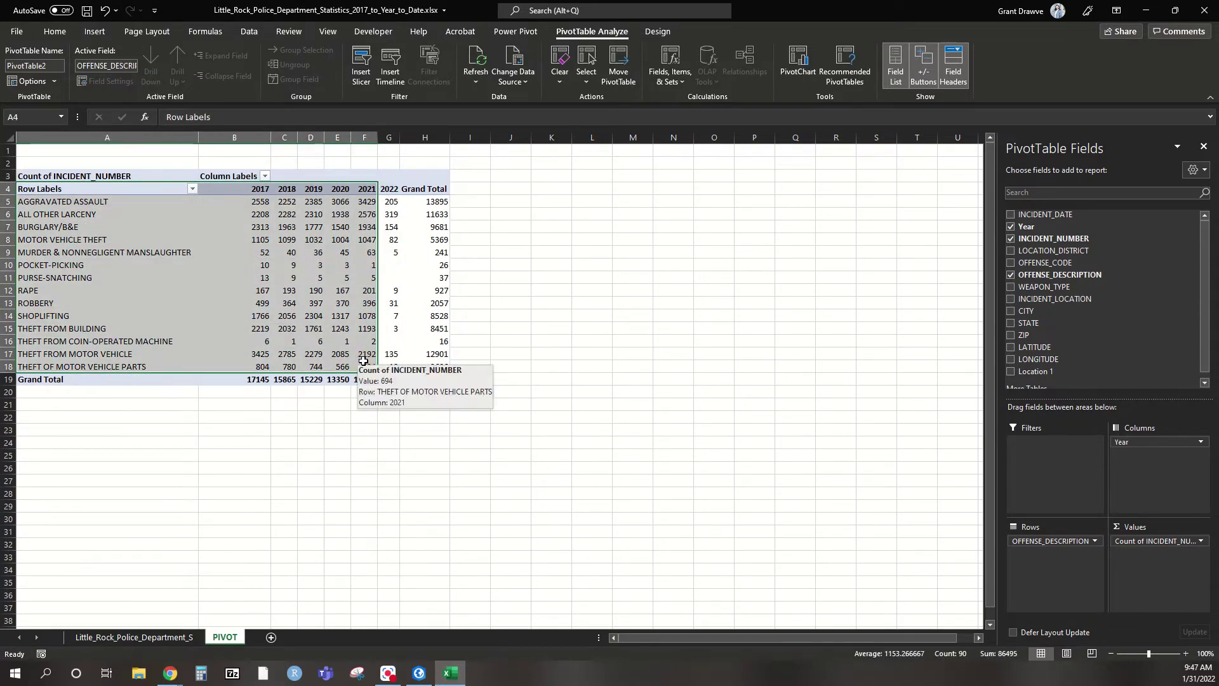
key(ctrl+c)
Paste the offense counts as Values & Number Formatting on a new sheet and autofit column A
click(270, 637)
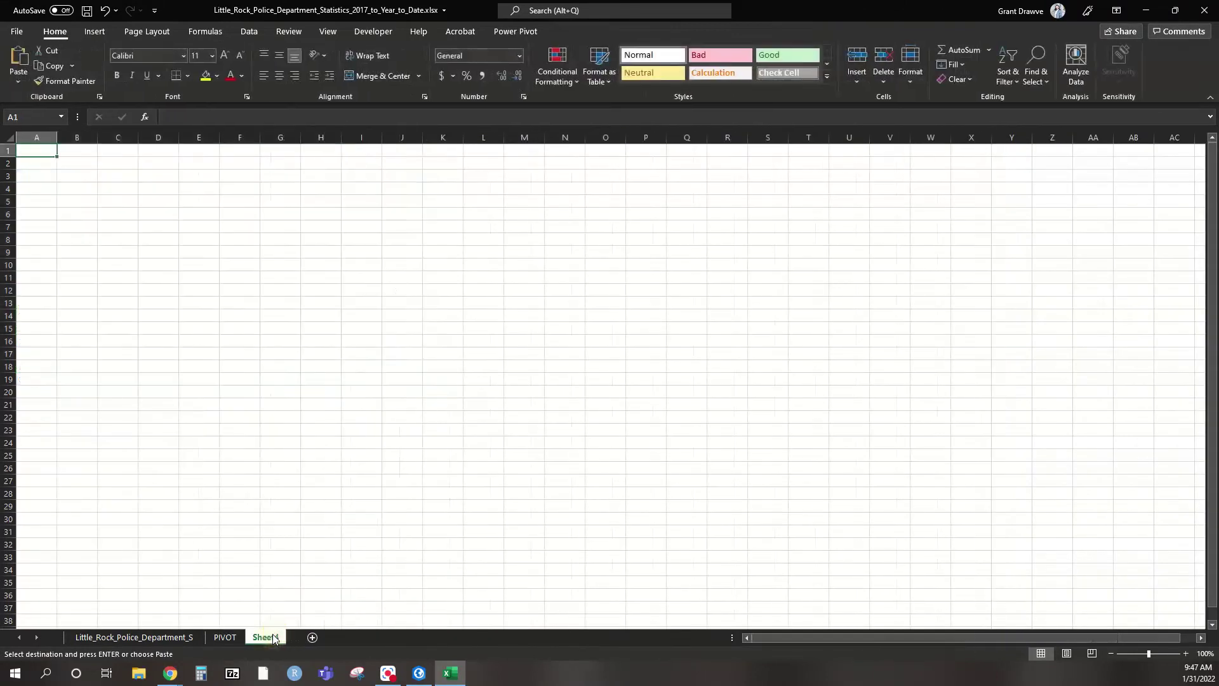
click(17, 82)
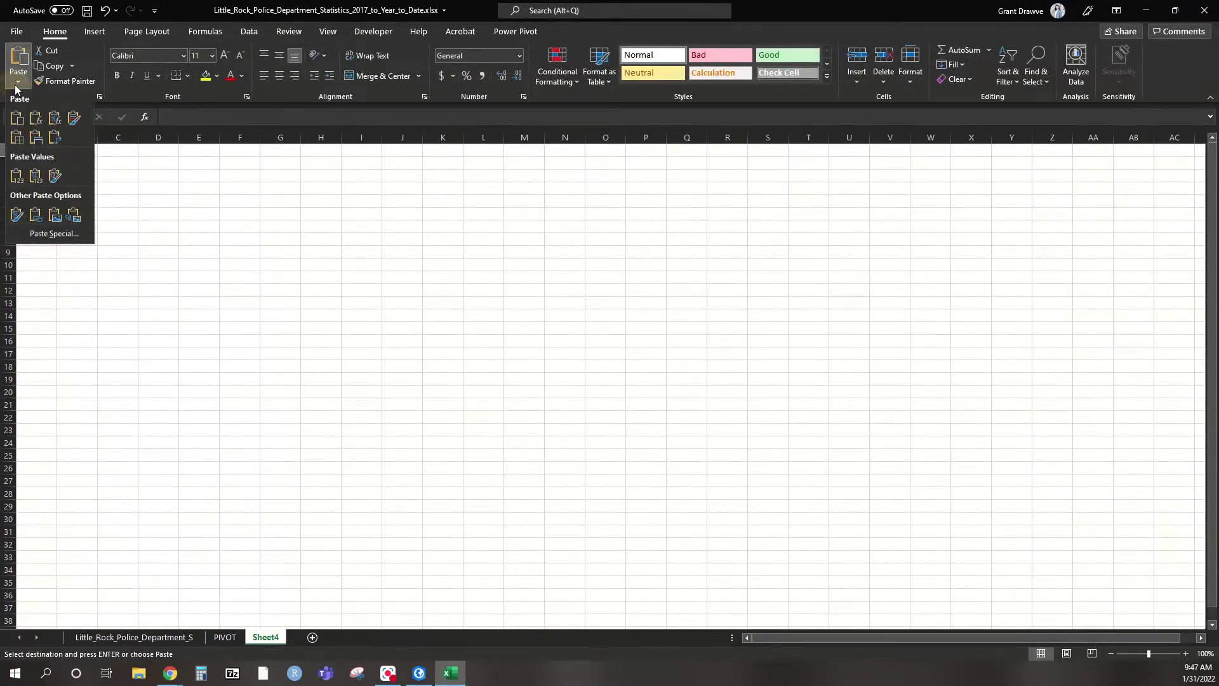
click(34, 176)
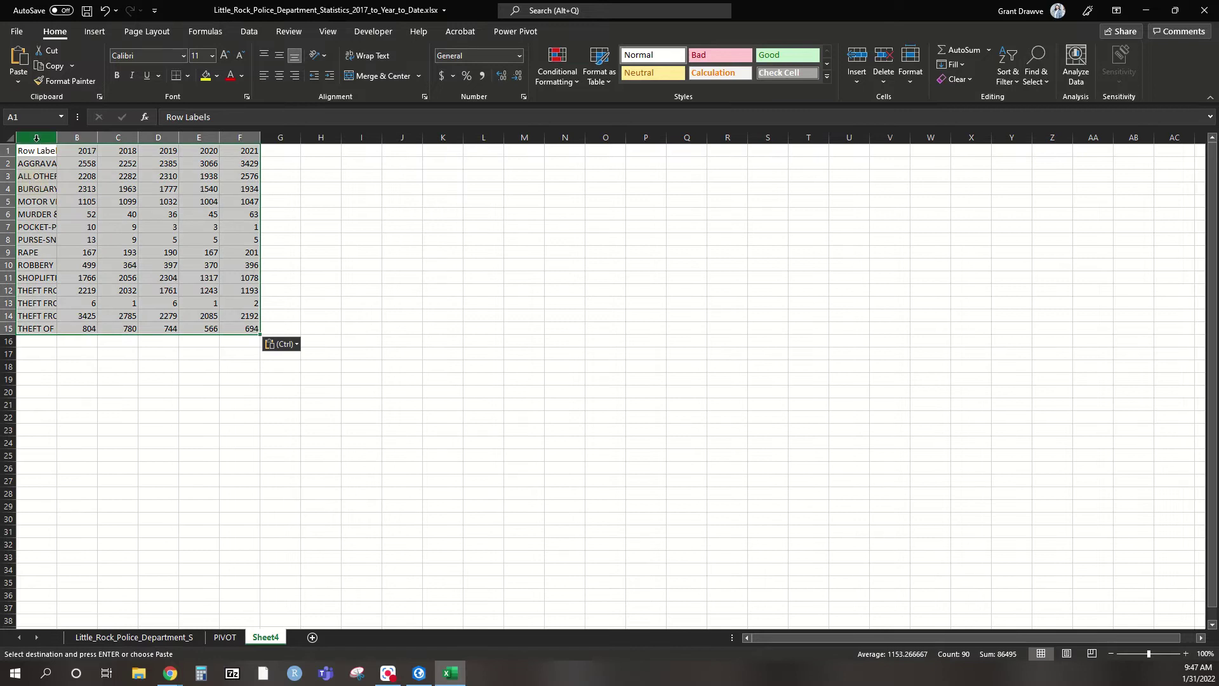
double_click(57, 138)
click(81, 149)
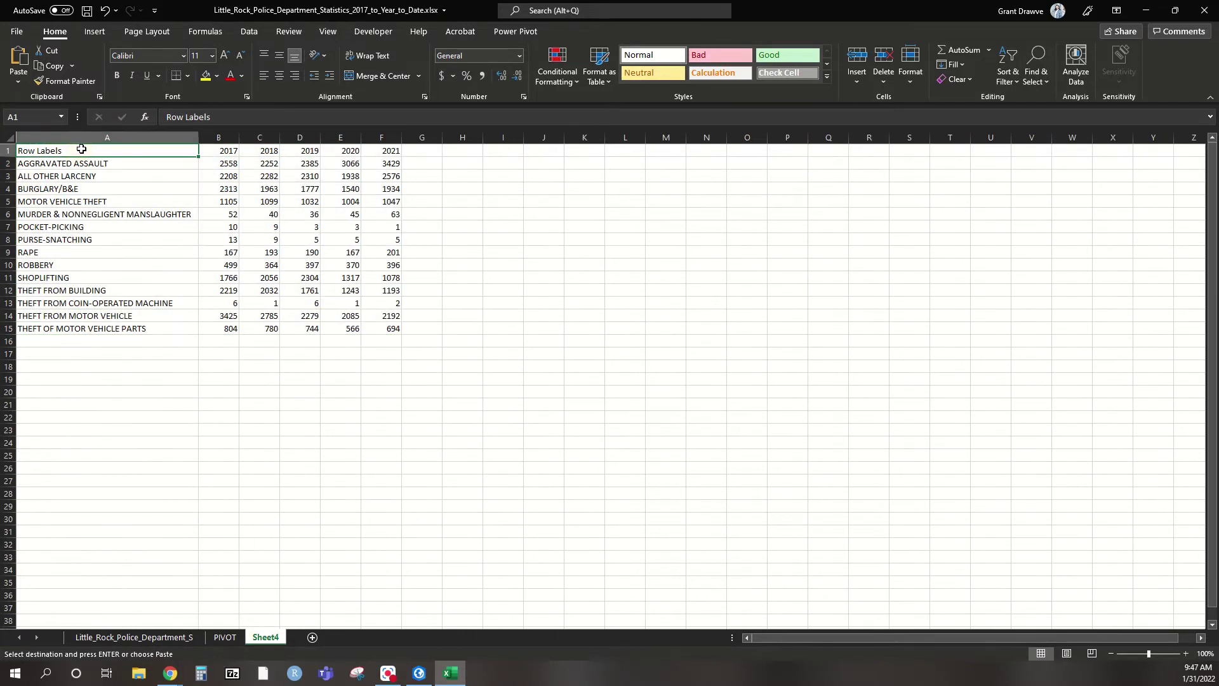
Retitle A1 'Crime Type' and rename the sheet Percent_Change
text(Crime Type)
key(Return)
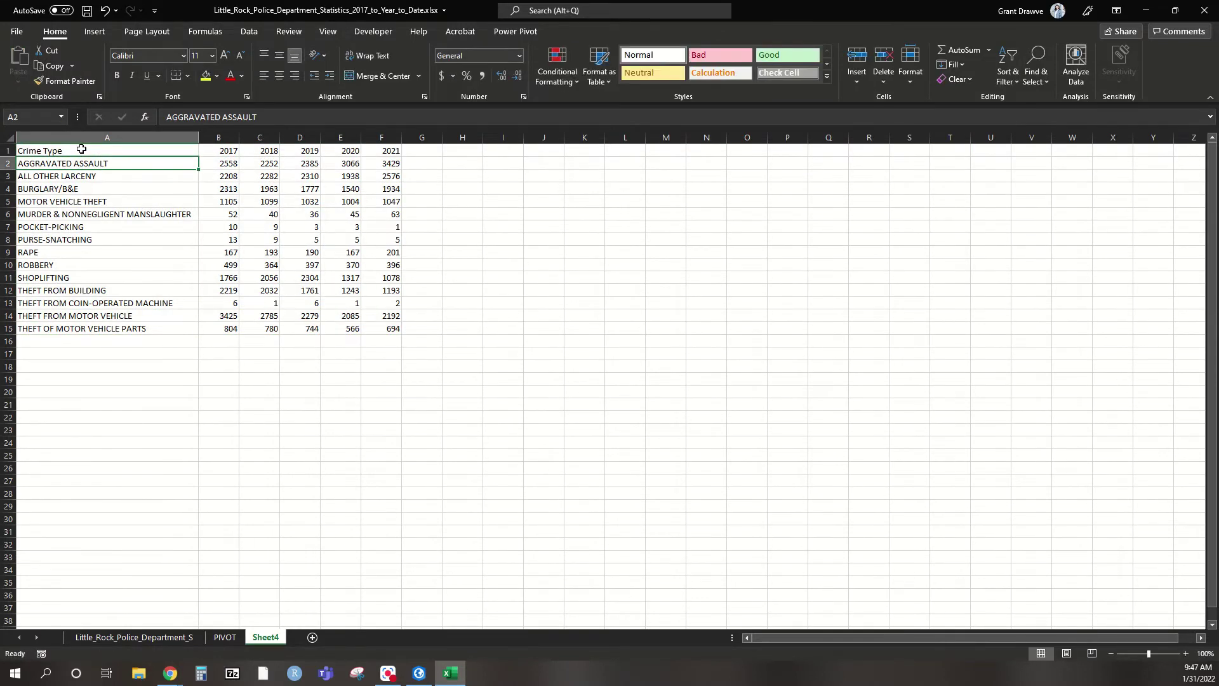
double_click(266, 637)
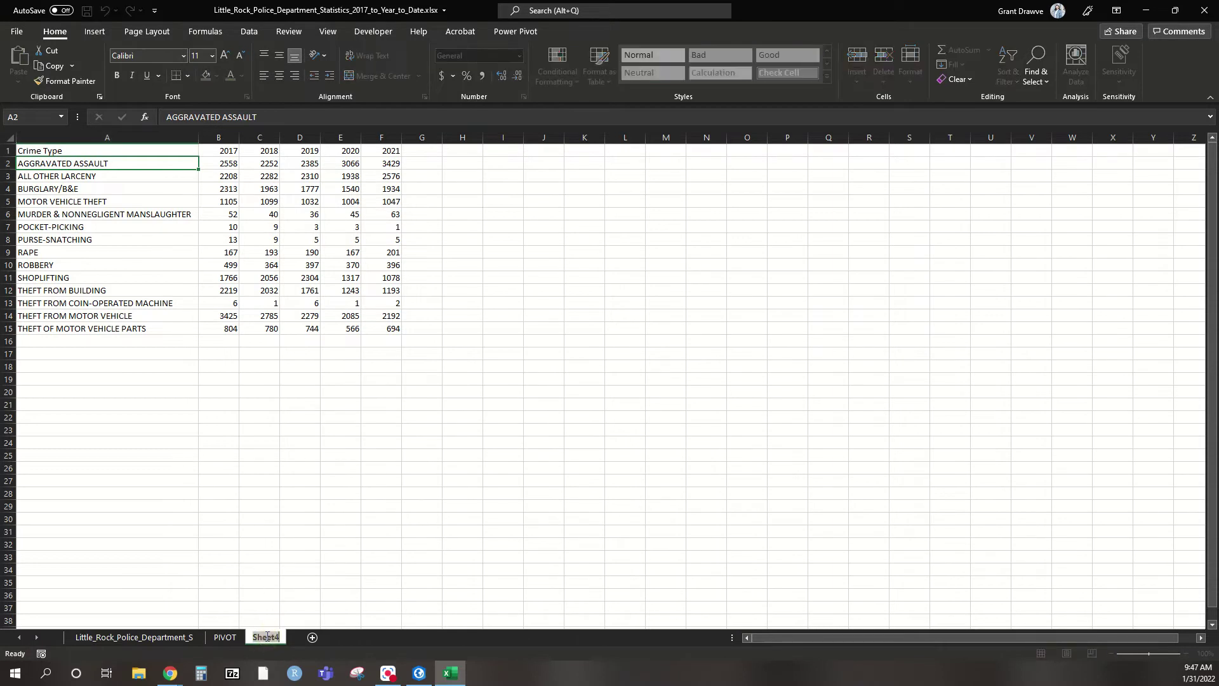
text(Percent_Change)
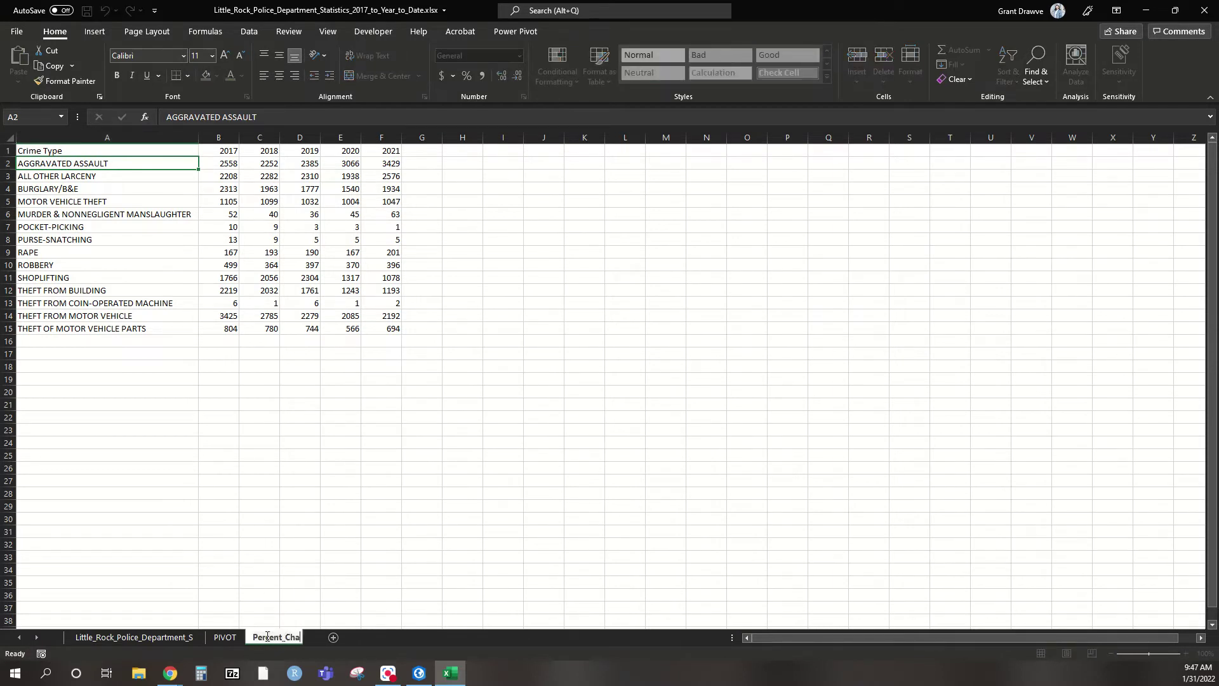
key(Return)
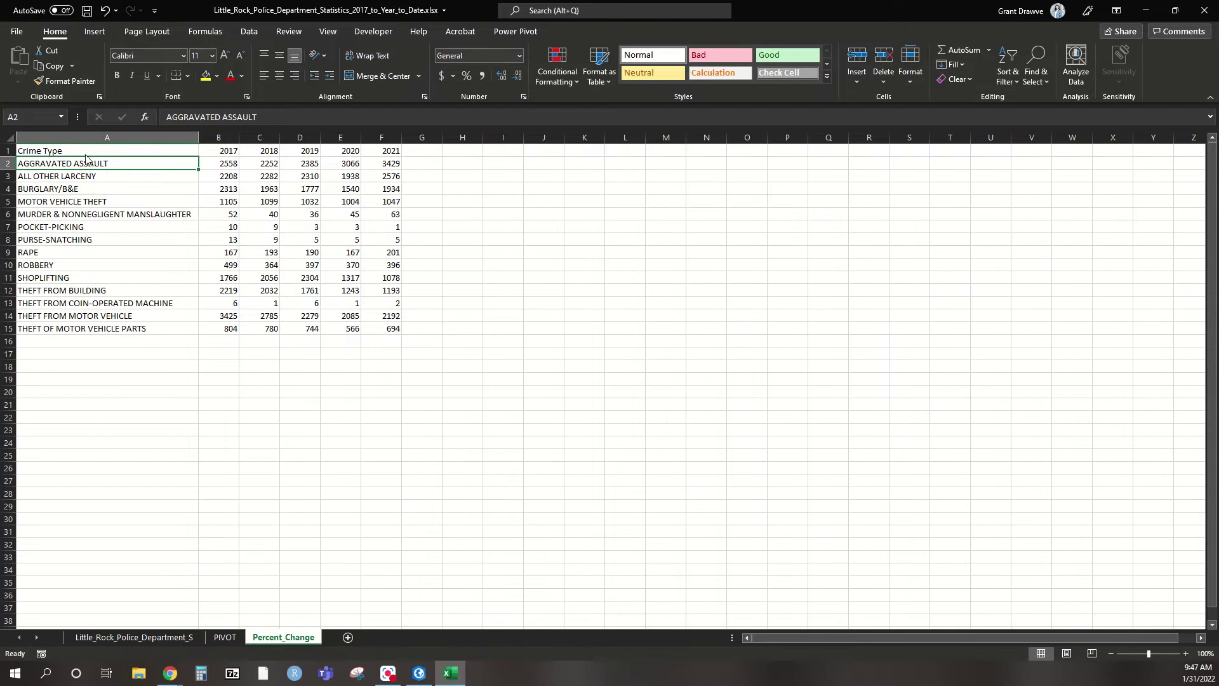
Bold the year headings in row 1 and the crime names in A2:A15
drag(83, 152, 381, 151)
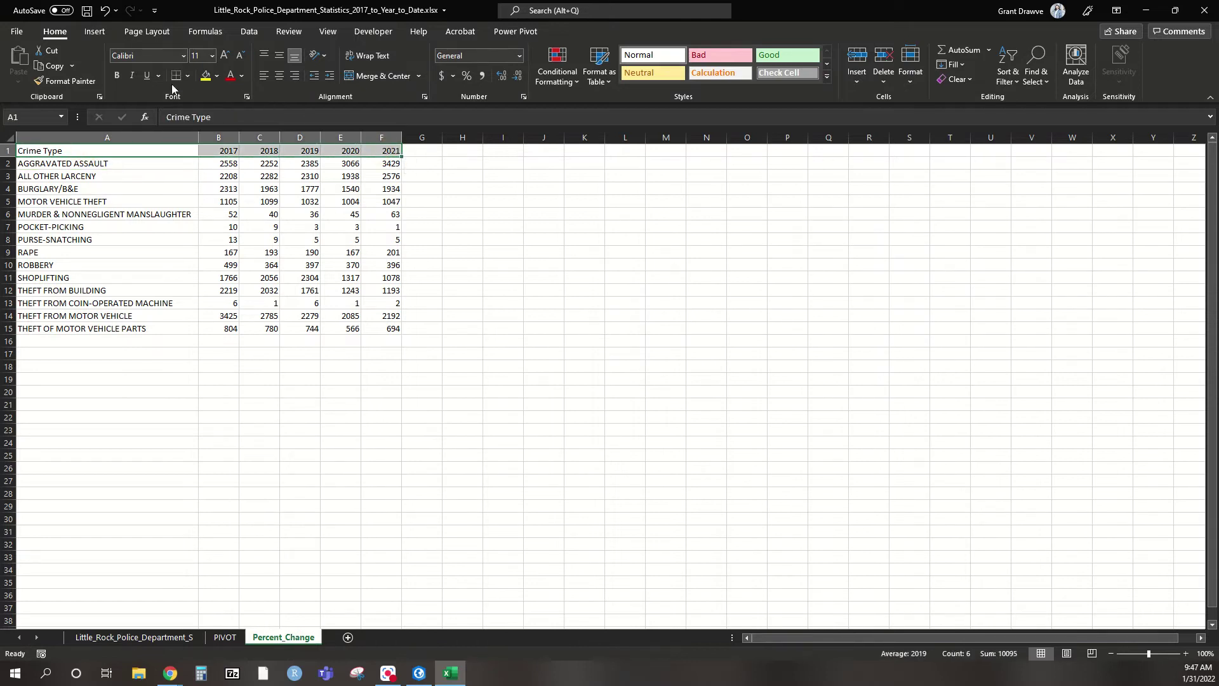
click(116, 76)
drag(110, 160, 111, 328)
click(117, 76)
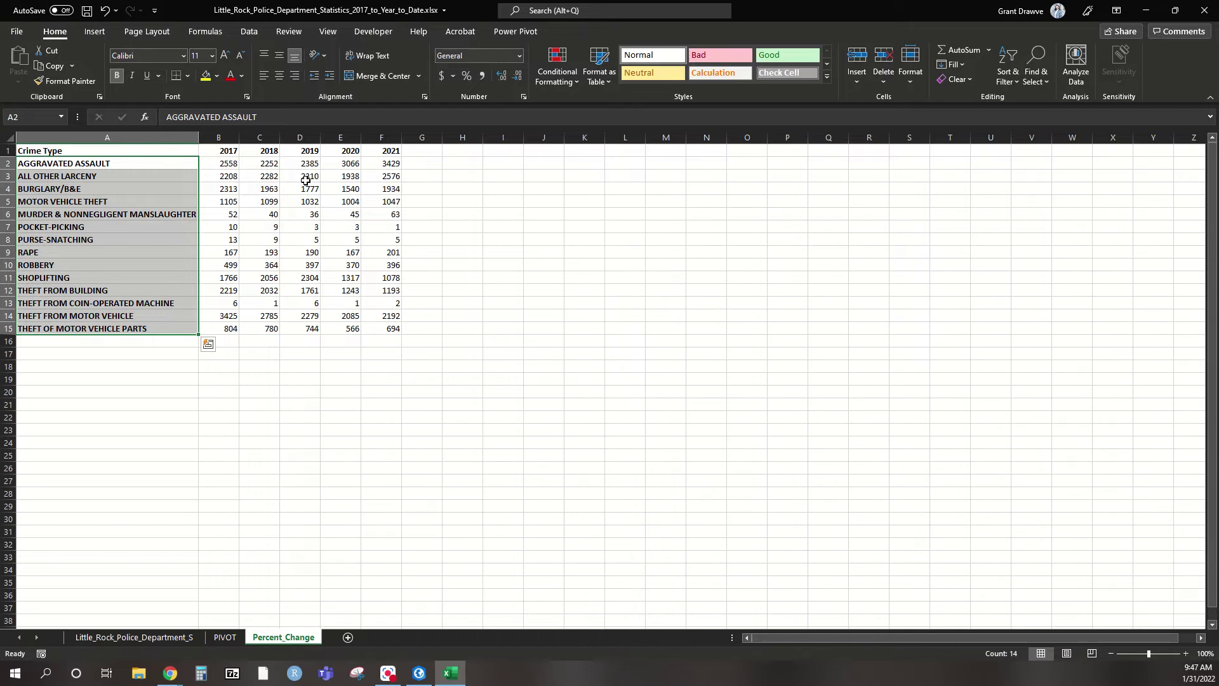
key(Escape)
click(466, 152)
Head H1 'Average 2017-2019' and enter =(B2+C2+D2)/3 in H2, giving 2398.333
text(Average)
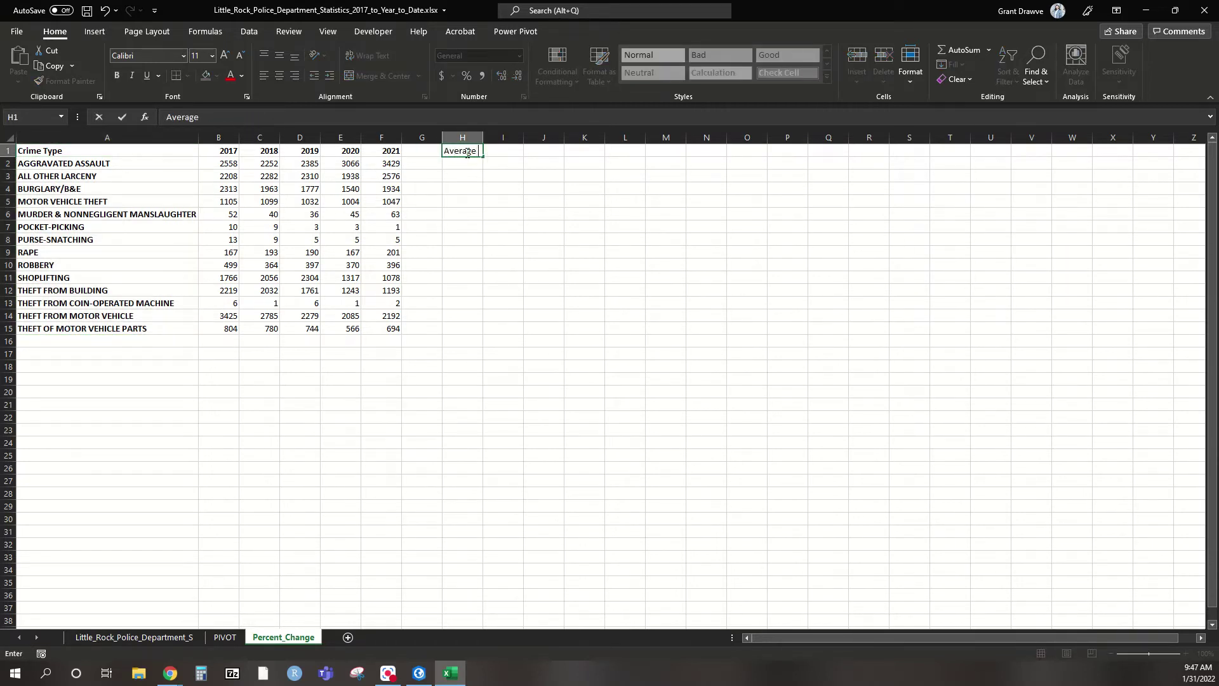
text( 2017-2019)
key(Return)
text(=()
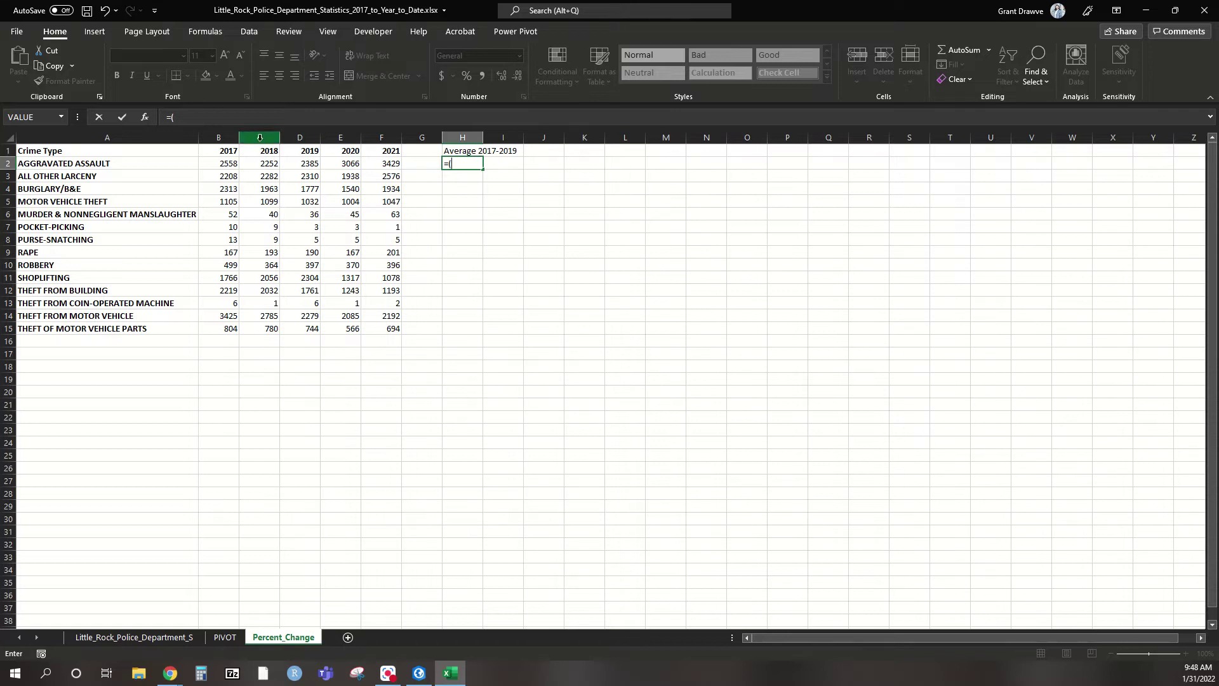
click(224, 164)
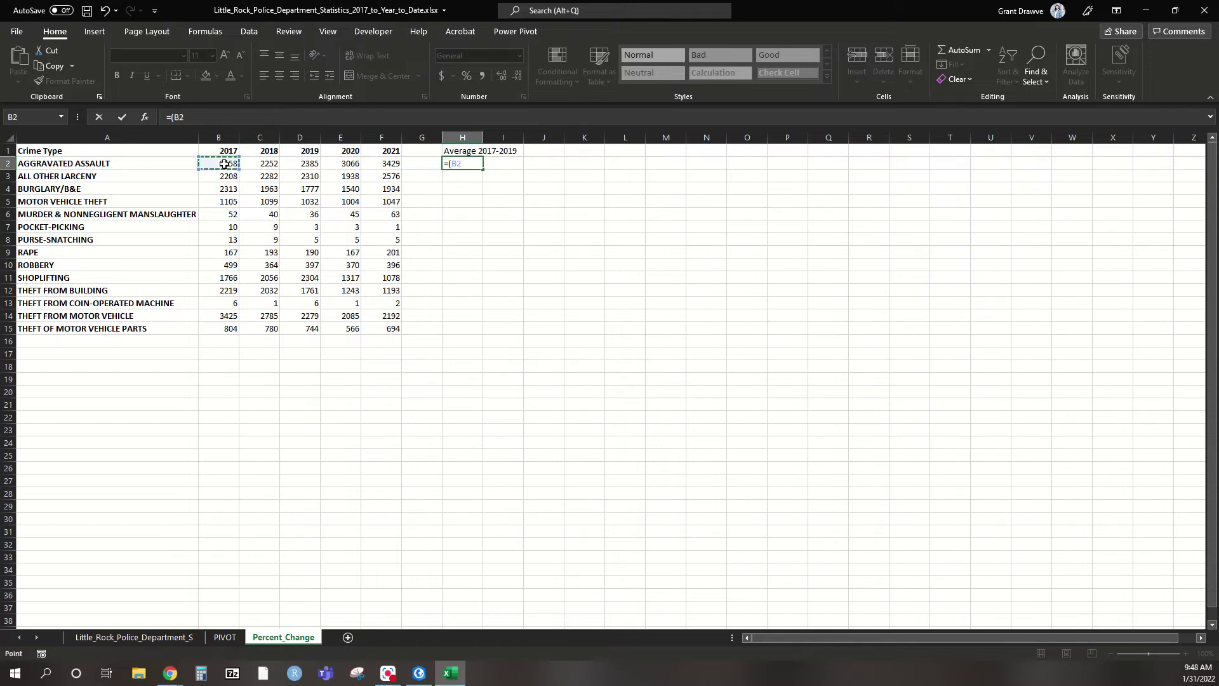
text(+)
click(267, 164)
text(+)
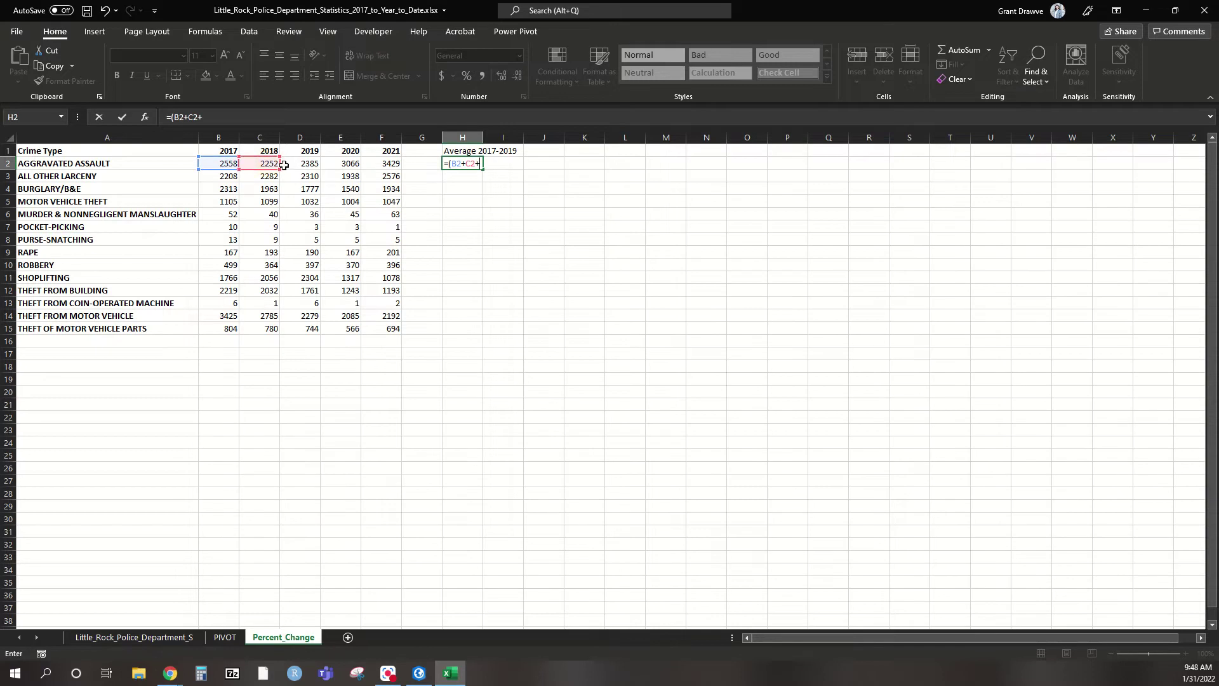
click(307, 164)
text(+)
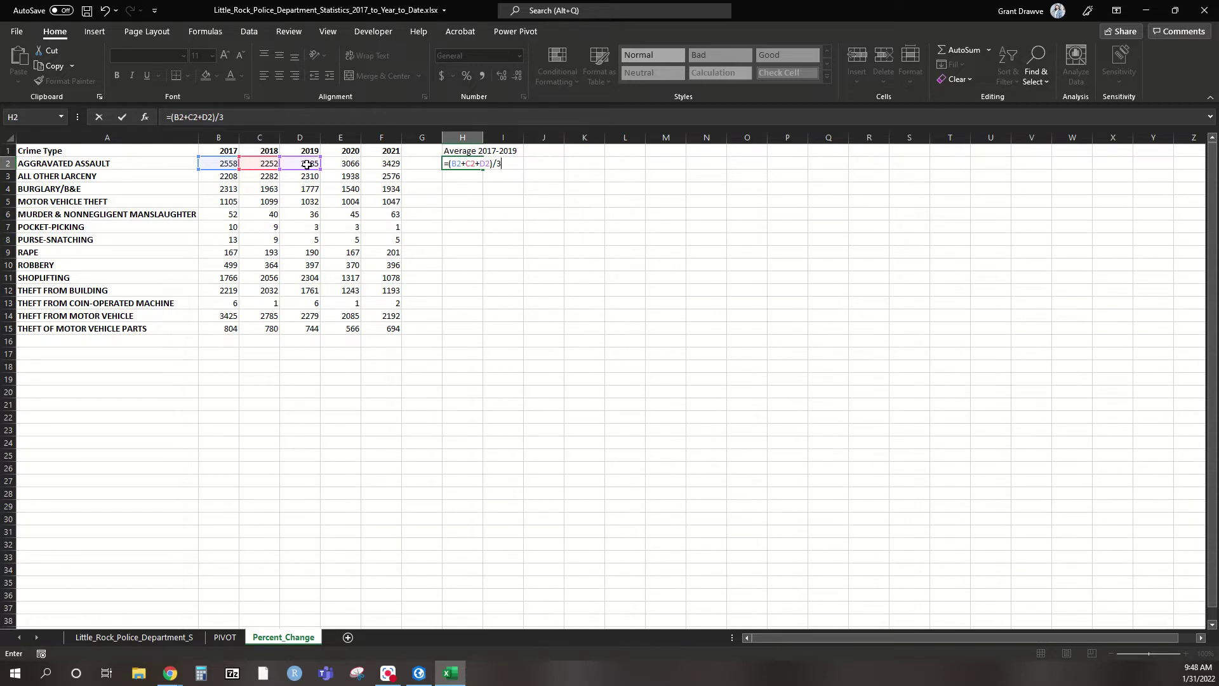
key(Return)
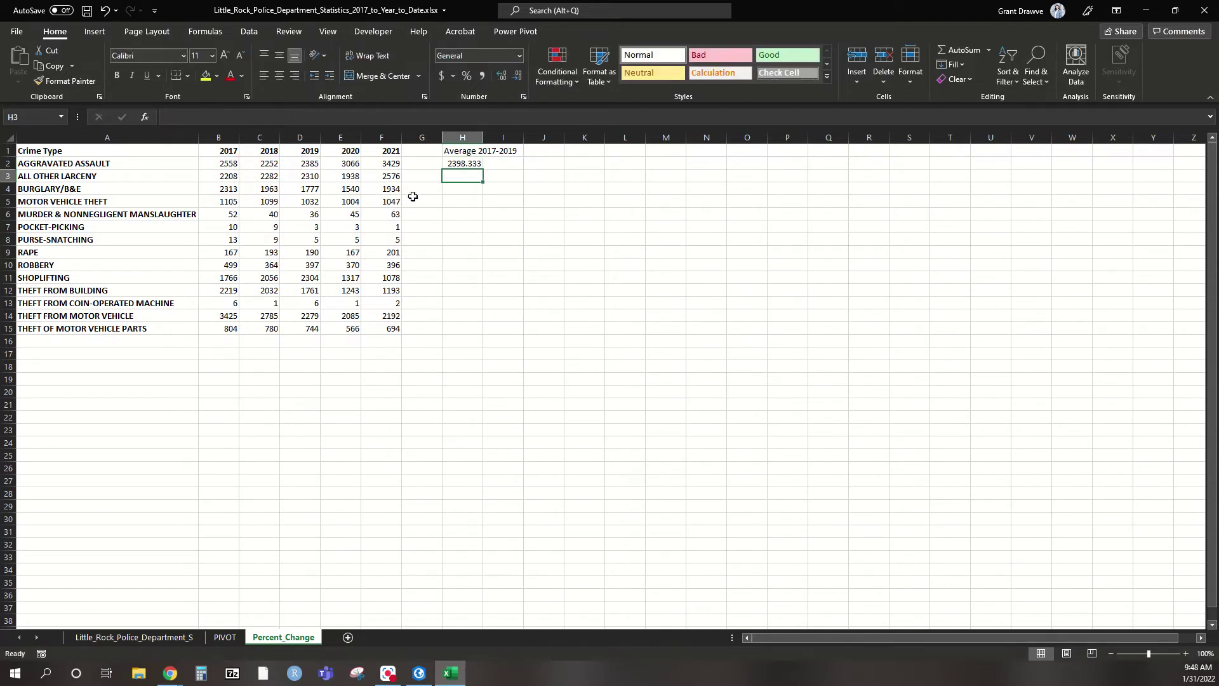
click(463, 164)
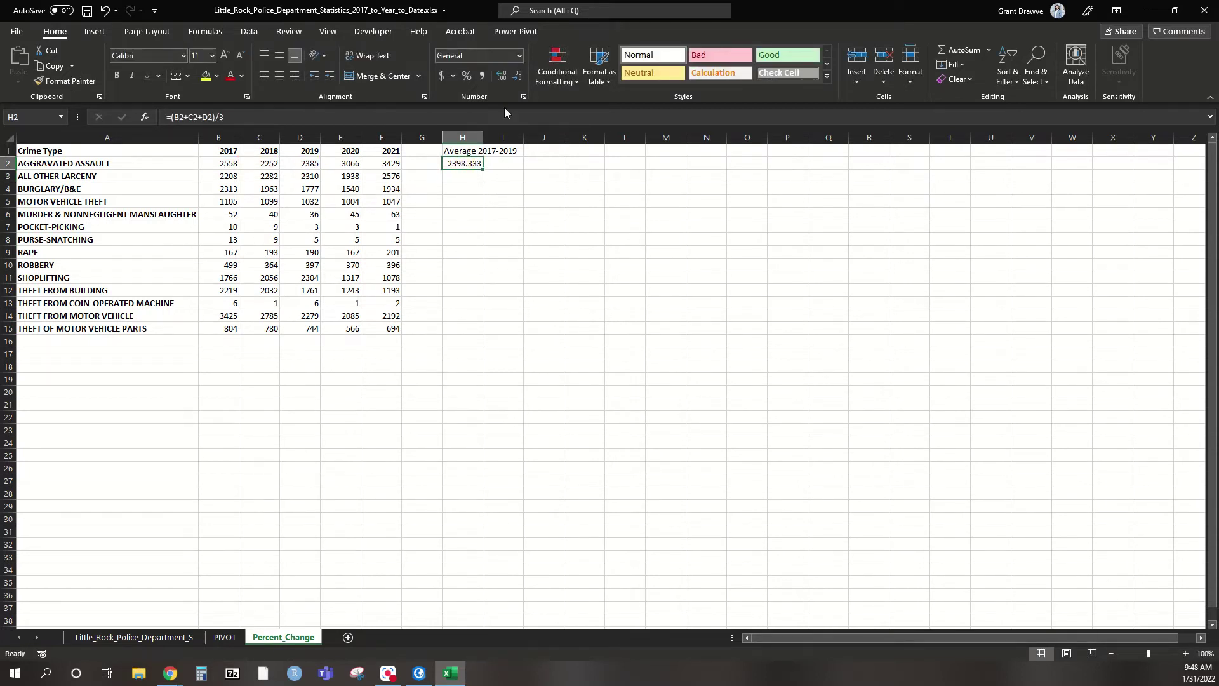
Format H2 as Number with no decimals and fill the average down to H15
click(518, 76)
click(518, 76)
click(518, 76)
drag(484, 171, 478, 331)
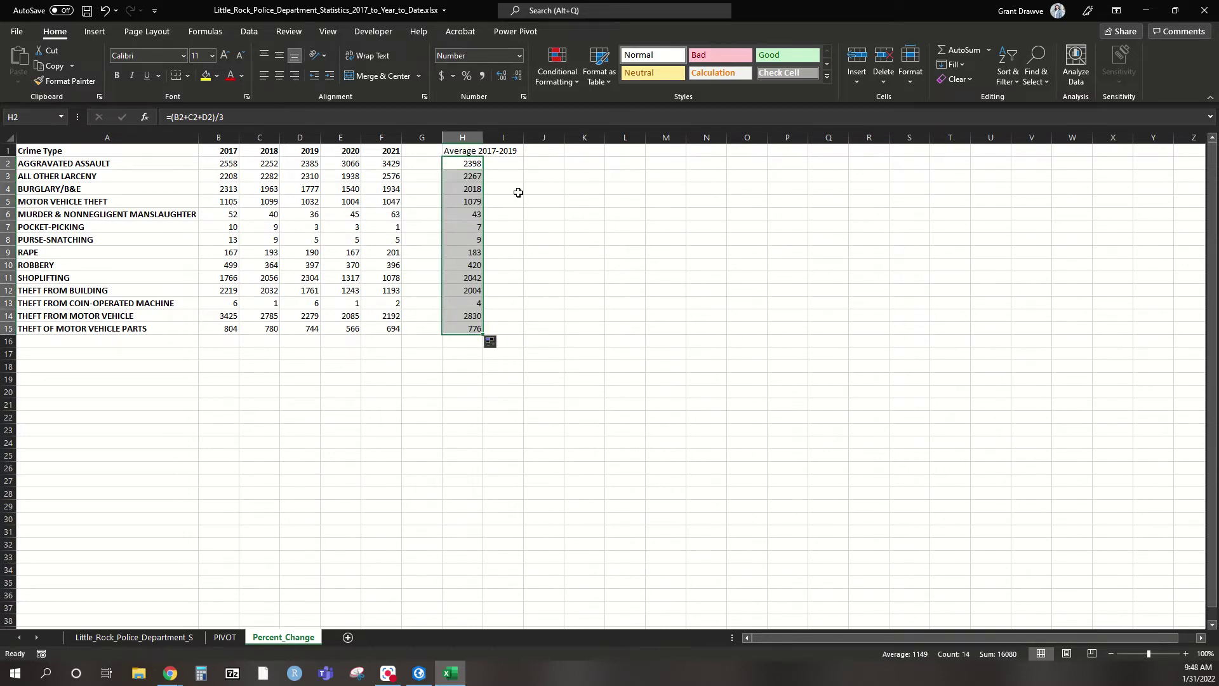
Autofit column H and bold the Average 2017-2019 heading
double_click(482, 135)
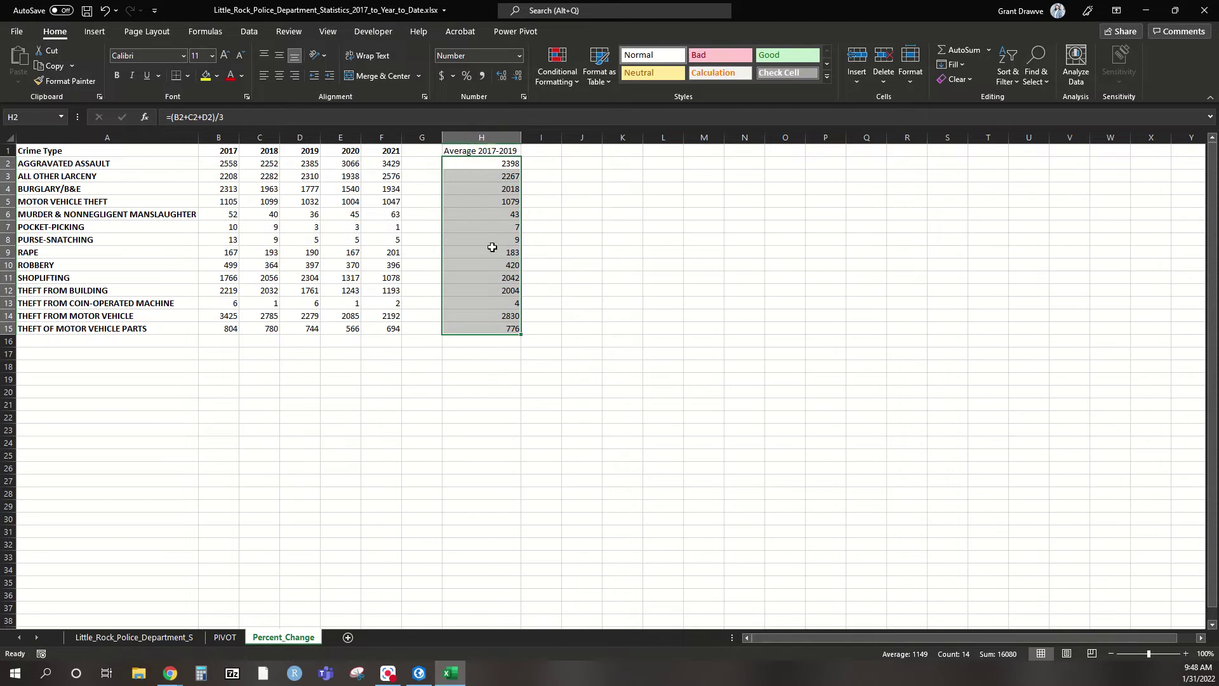
click(495, 151)
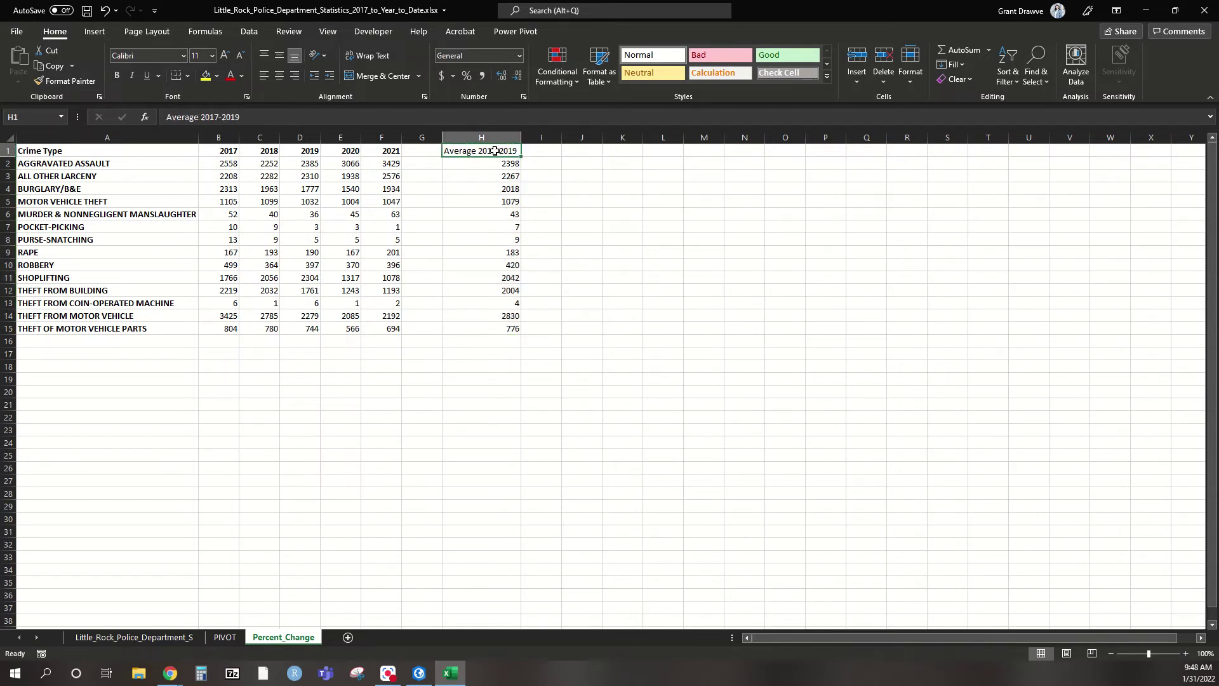
click(122, 76)
click(341, 137)
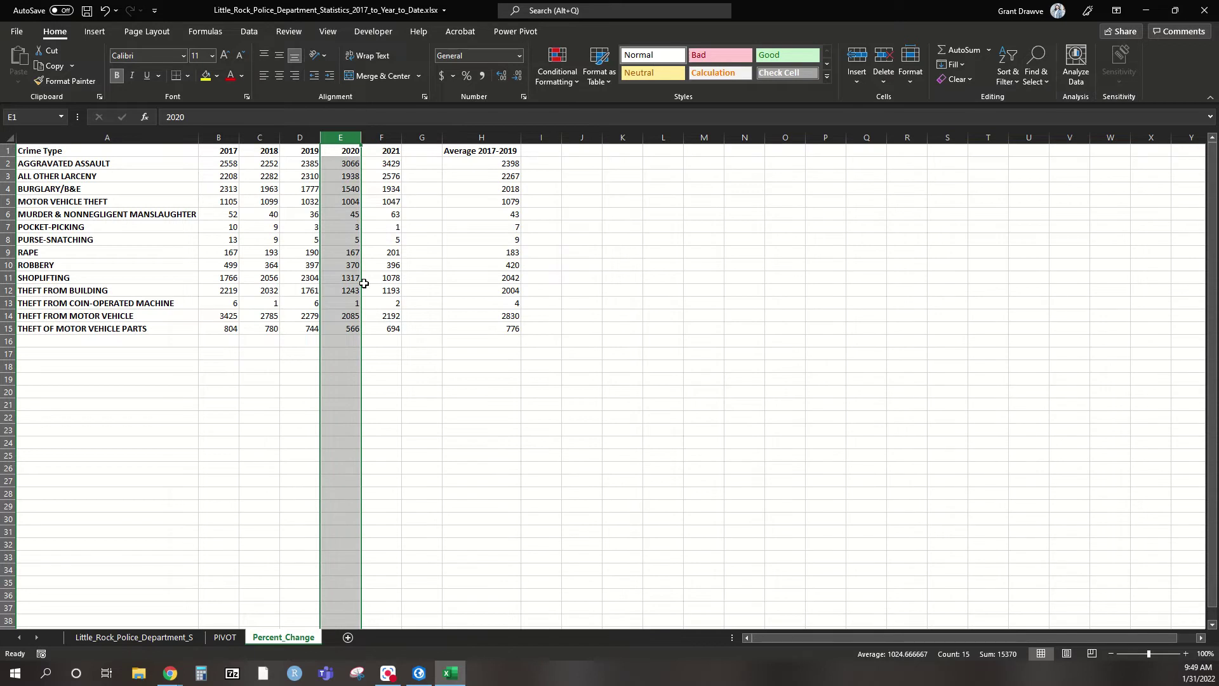
click(540, 147)
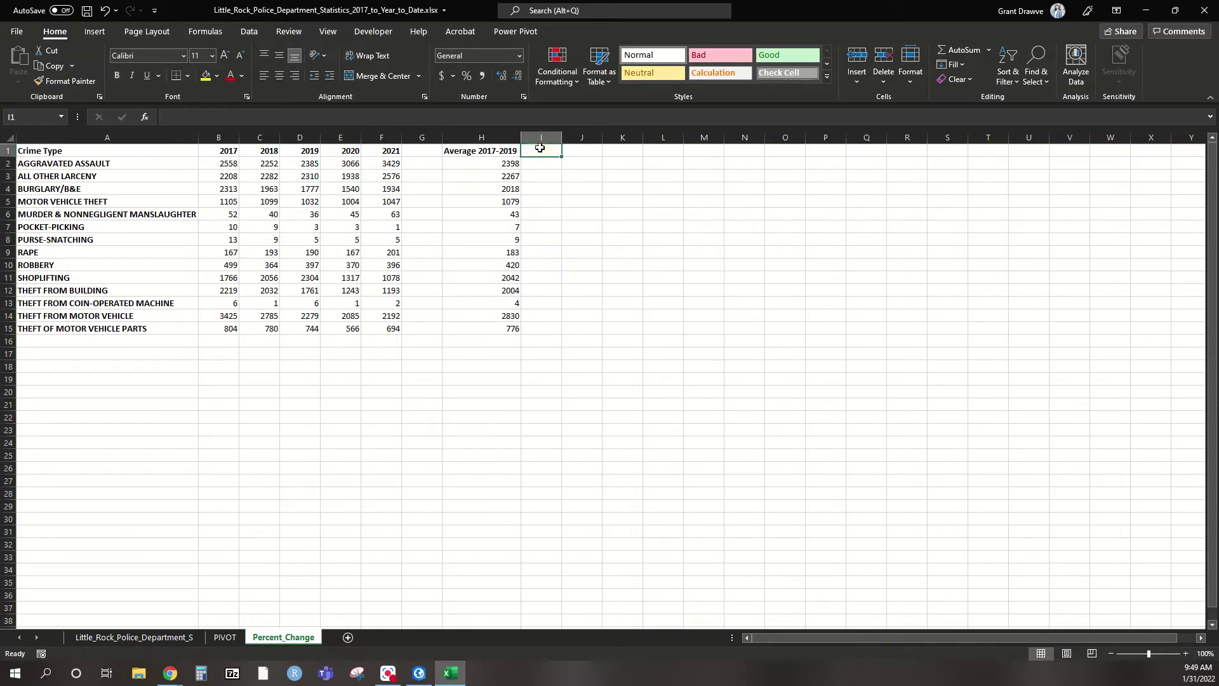
Head I1 'Percent Change 2020' and autofit column I
text(Percent Chan)
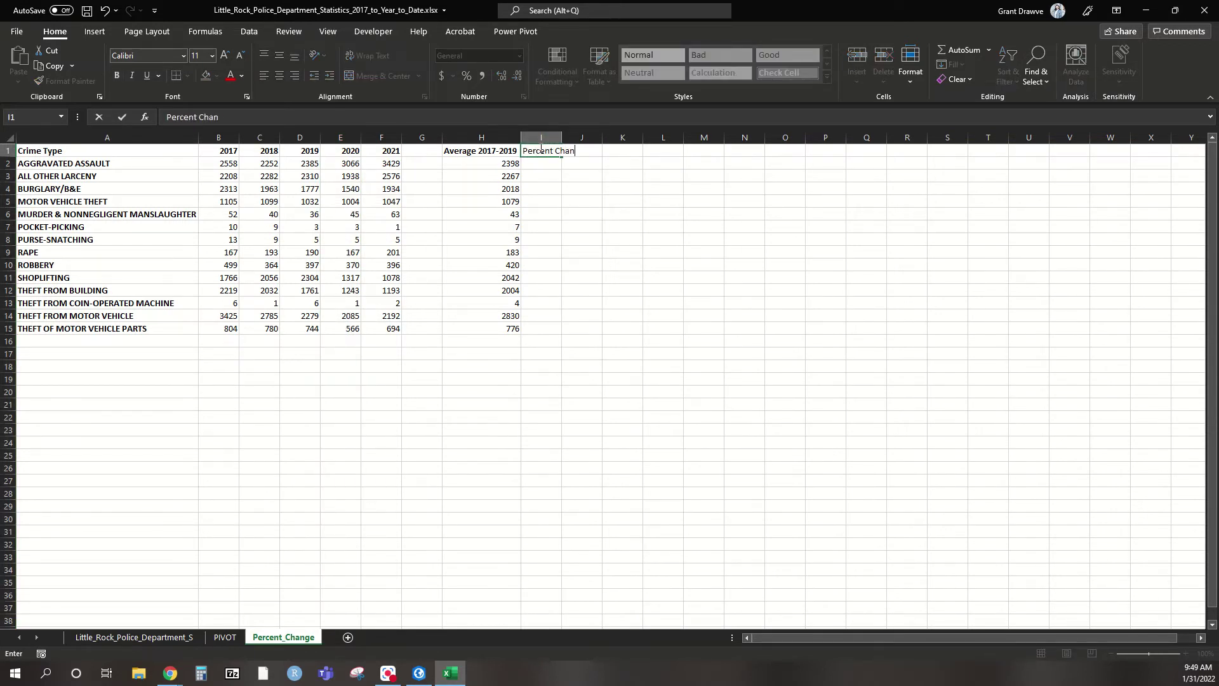
text(ge 2020)
key(Return)
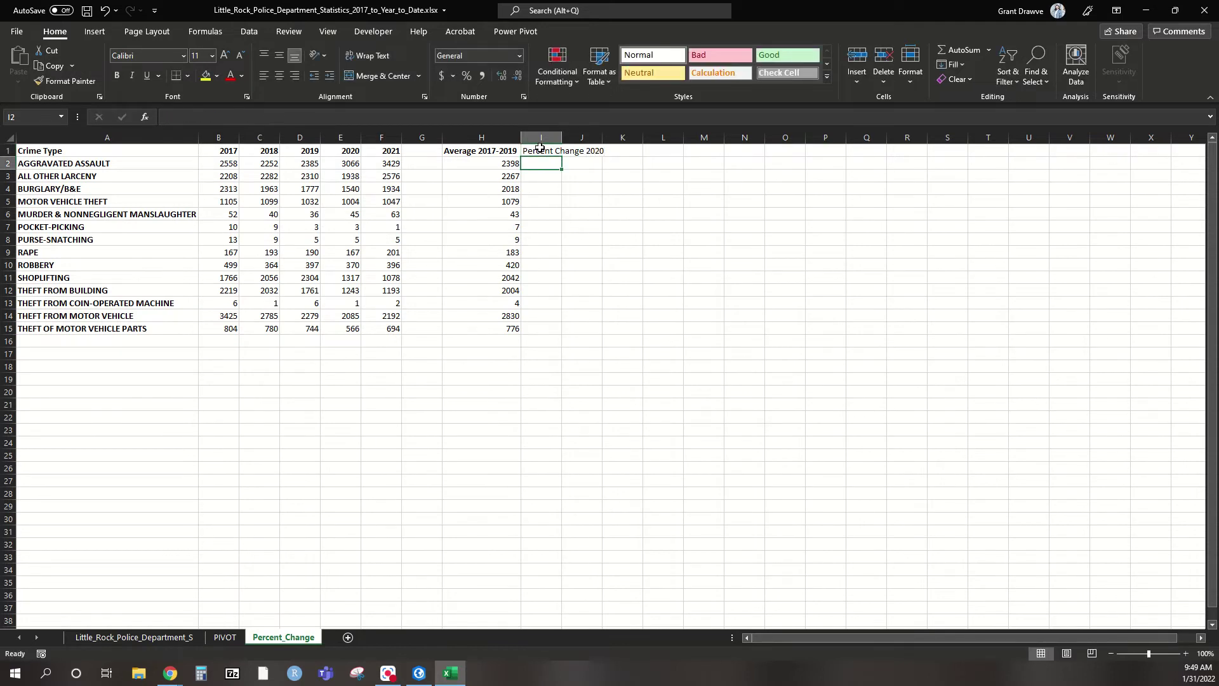
double_click(562, 137)
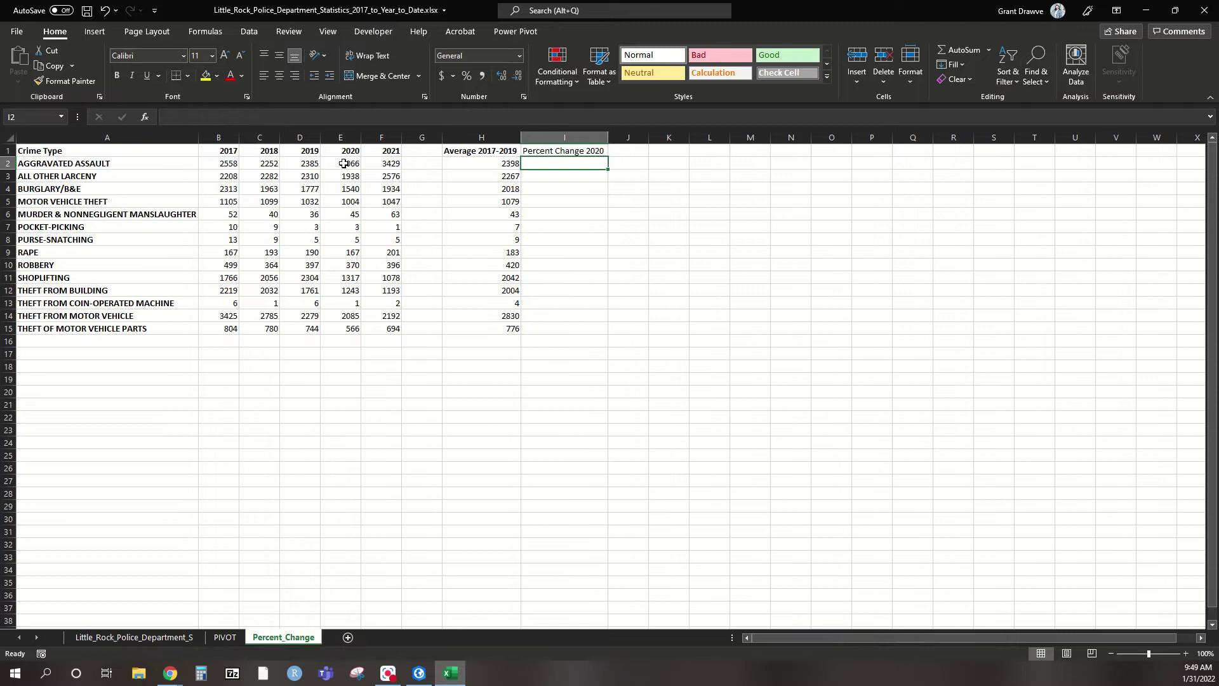
Enter =(E2-H2)/H2 in I2 and show it in Percent Style as 28%
text(=)
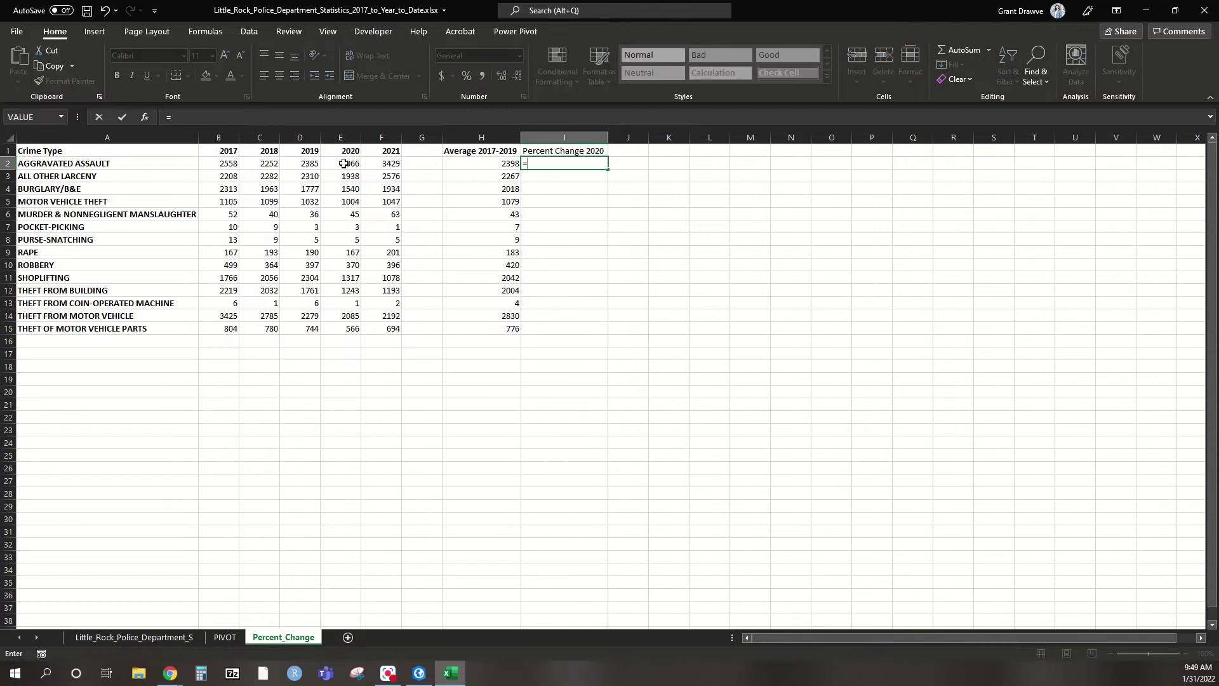
text(()
click(343, 164)
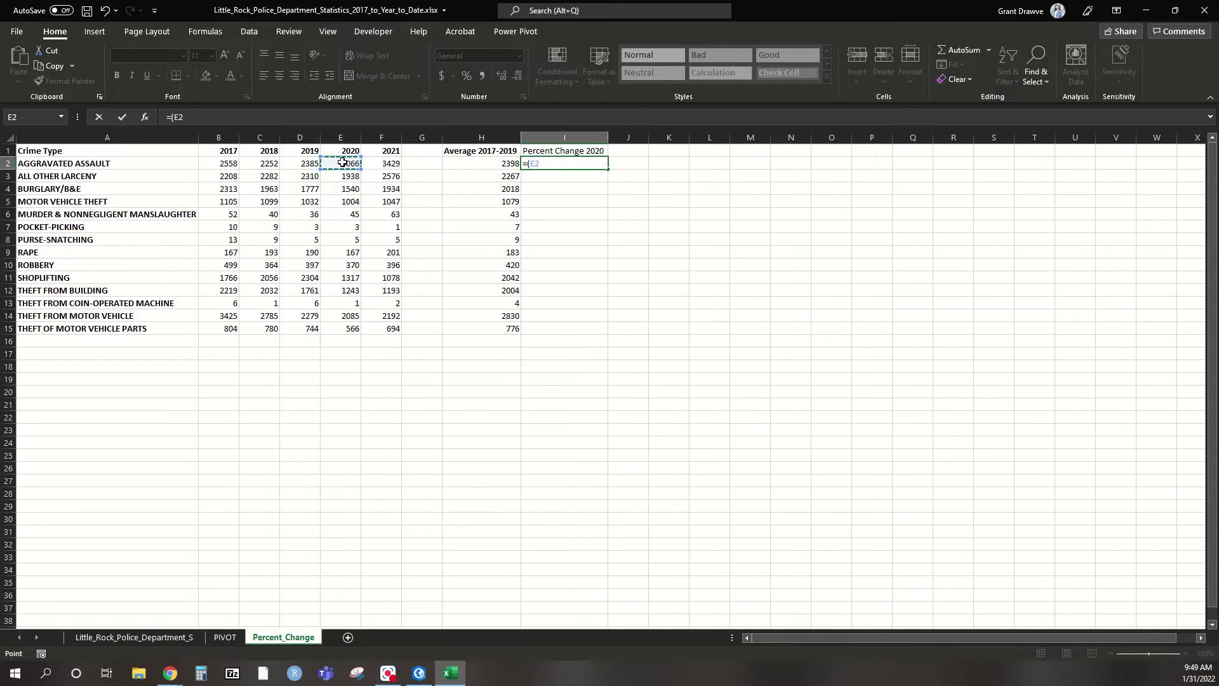
text(-)
click(485, 163)
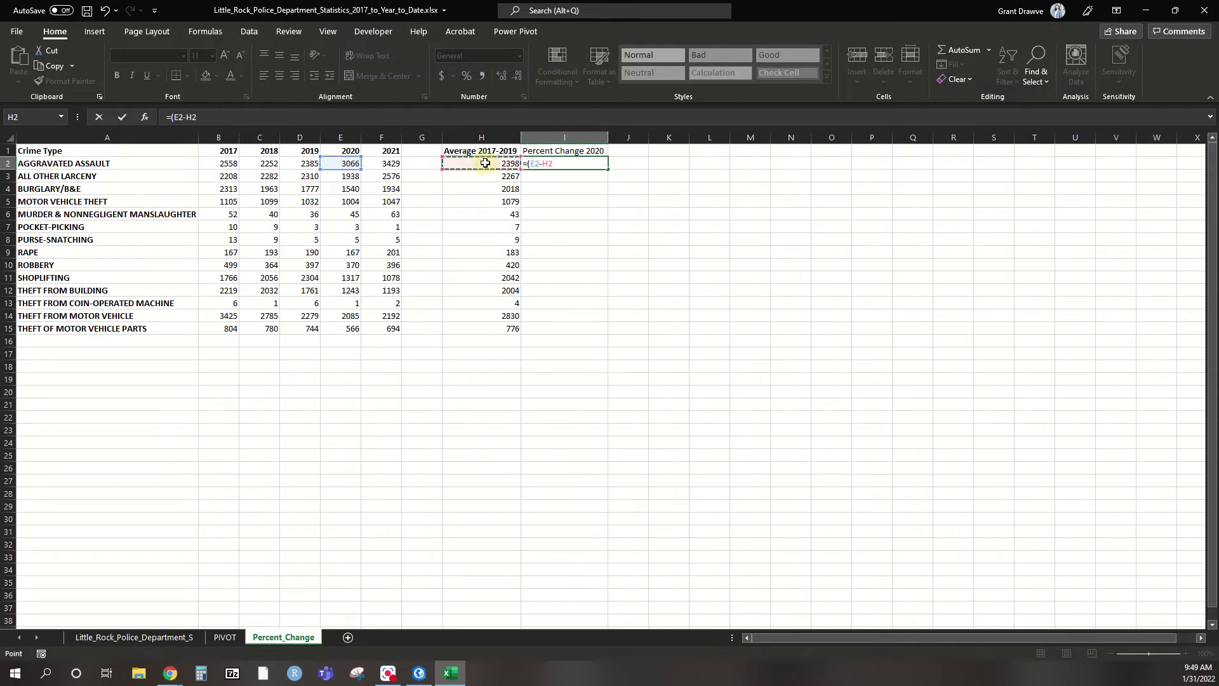
text()/)
click(485, 163)
key(Return)
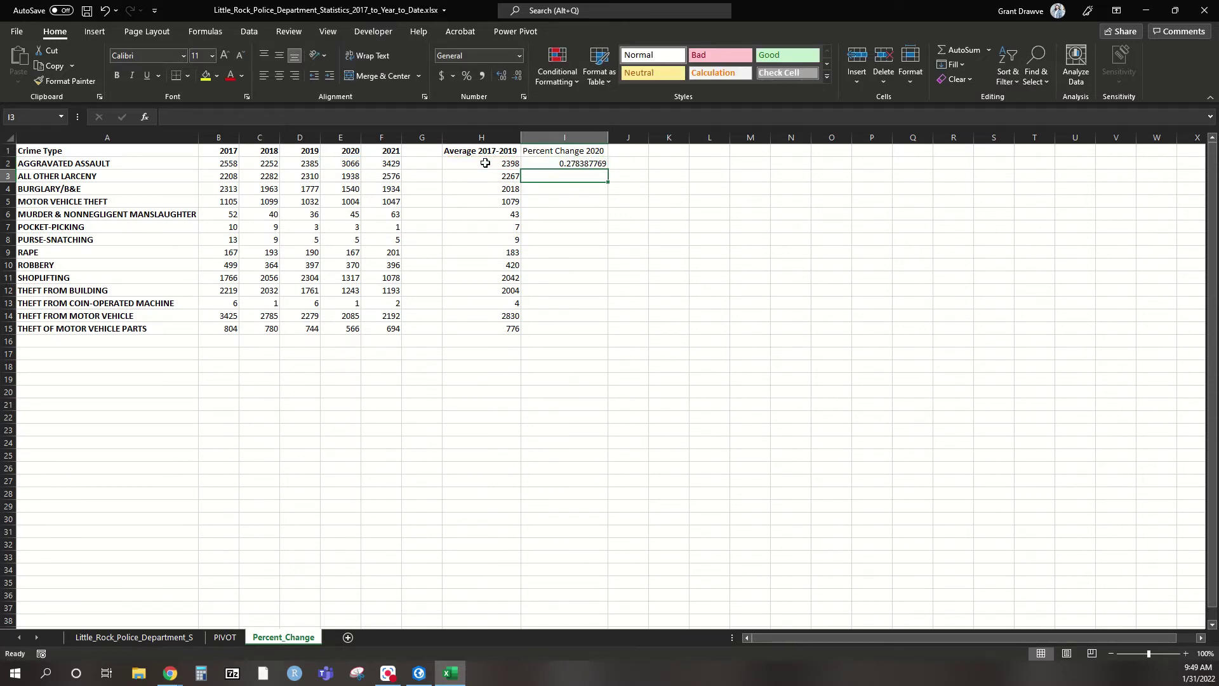
click(551, 162)
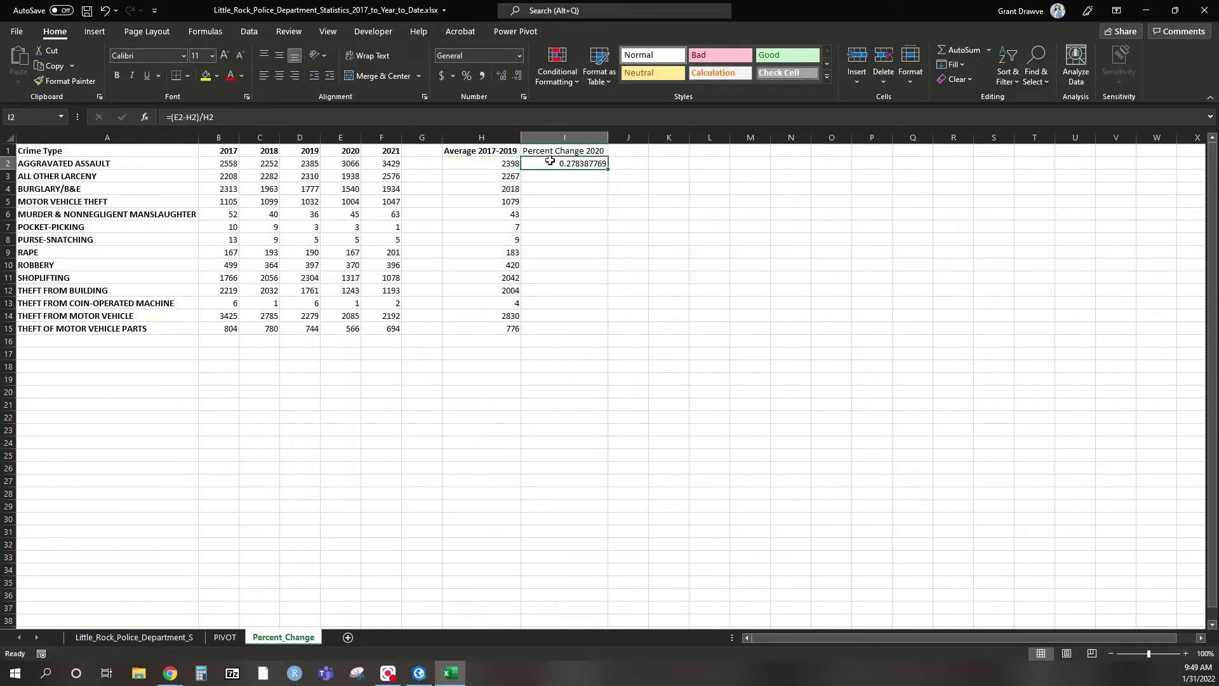
click(469, 80)
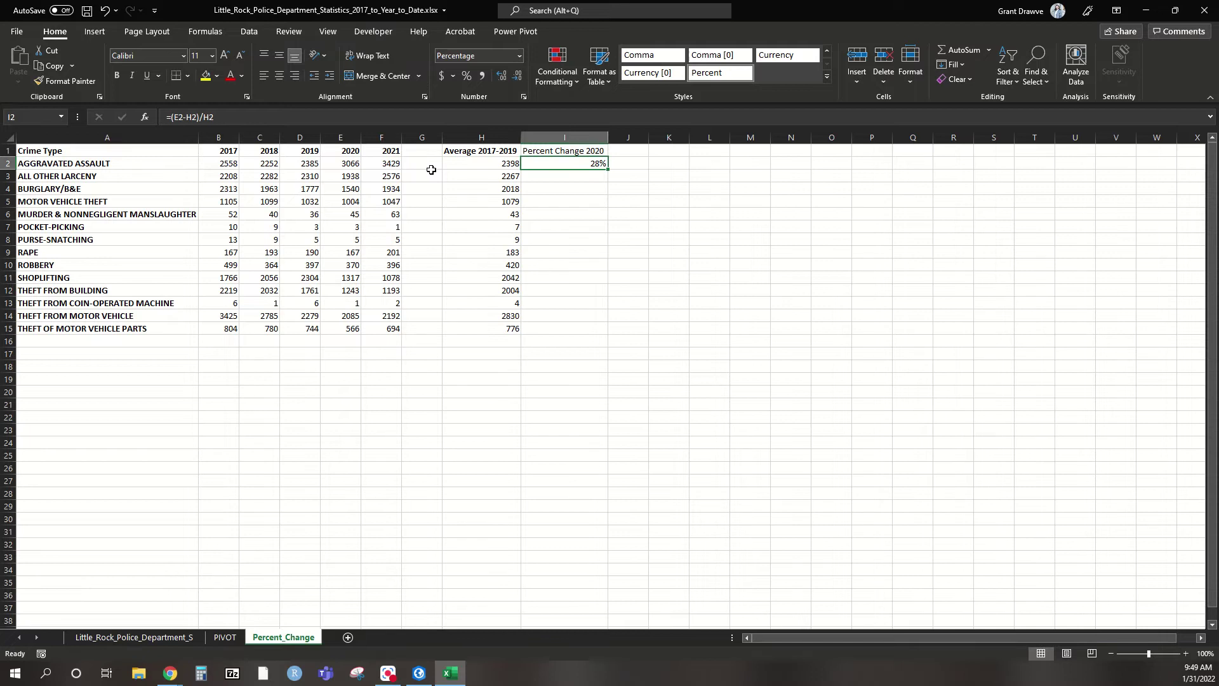
Fill I2's formula down through I15 (28% to -27%) and bold the I1 heading
double_click(610, 167)
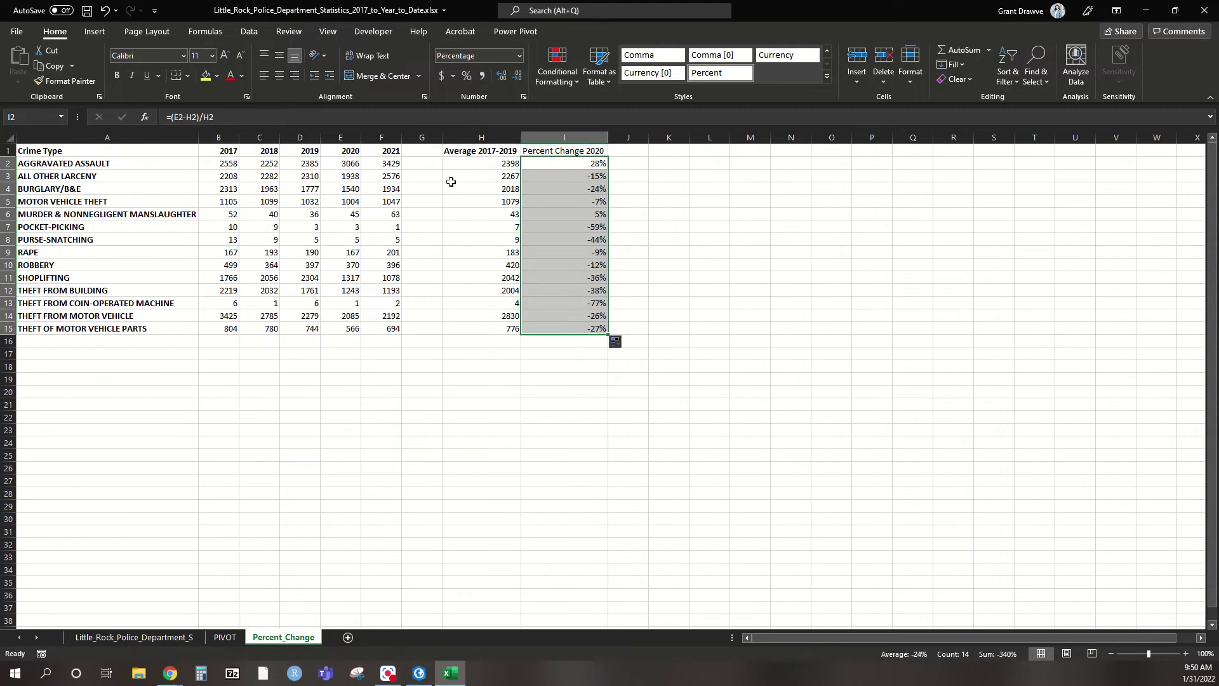
click(573, 216)
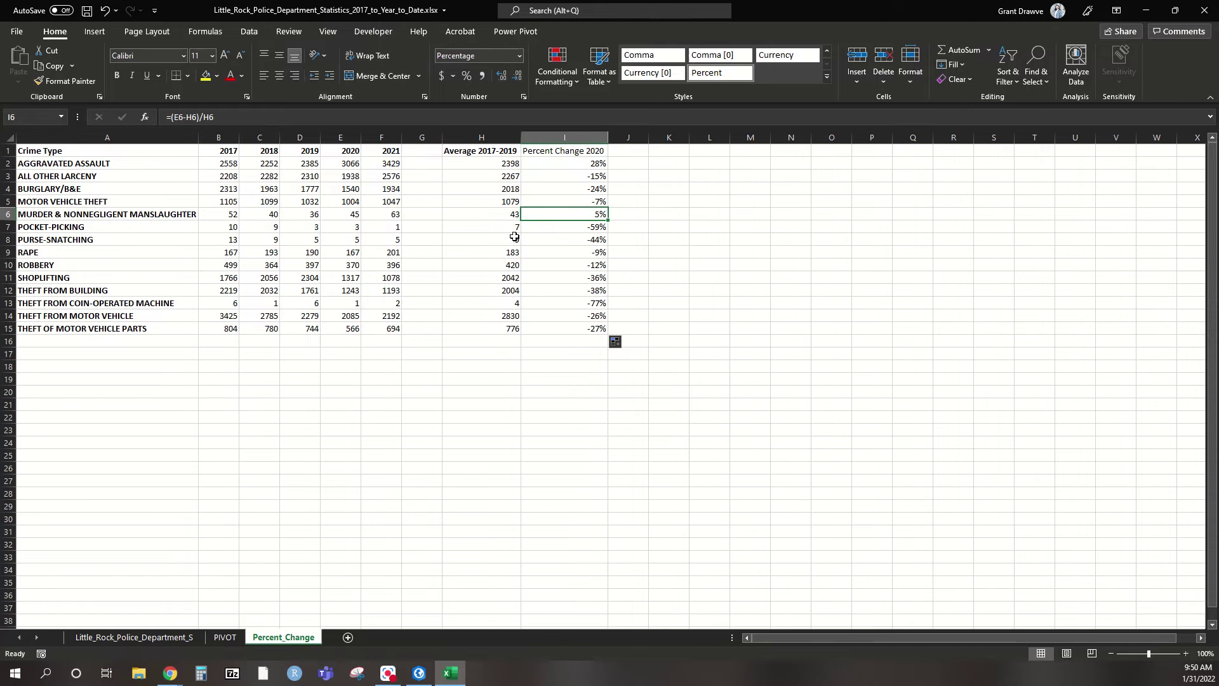
click(9, 252)
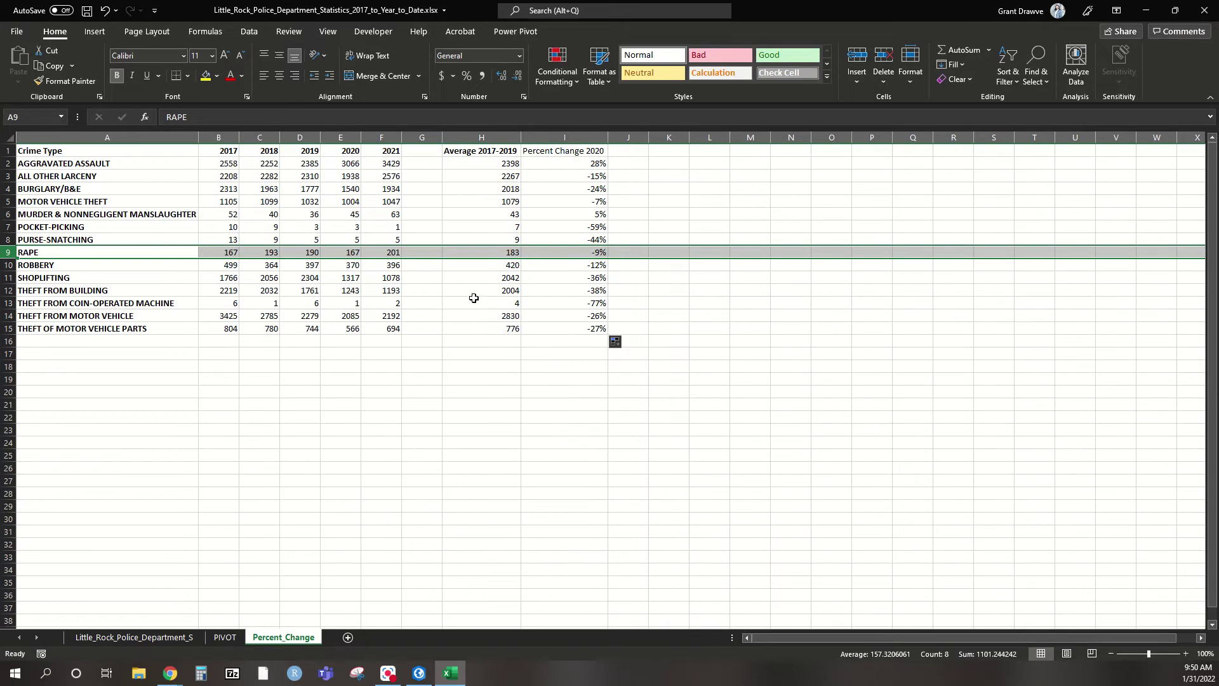
click(580, 150)
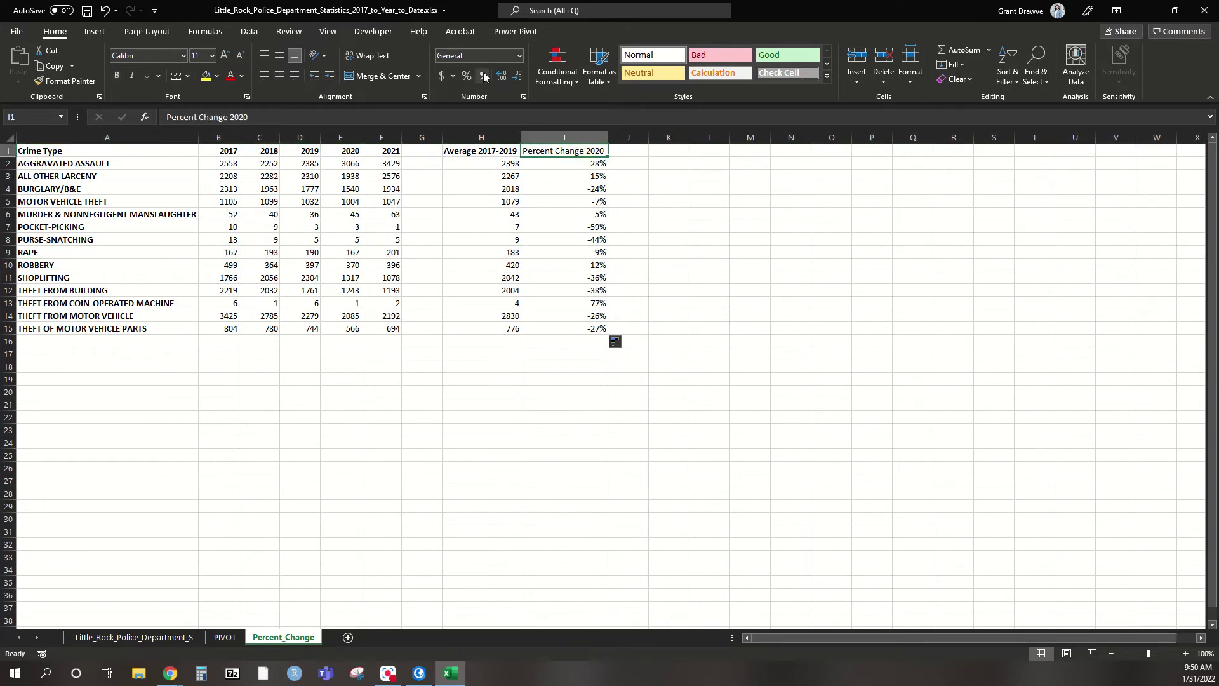
click(117, 75)
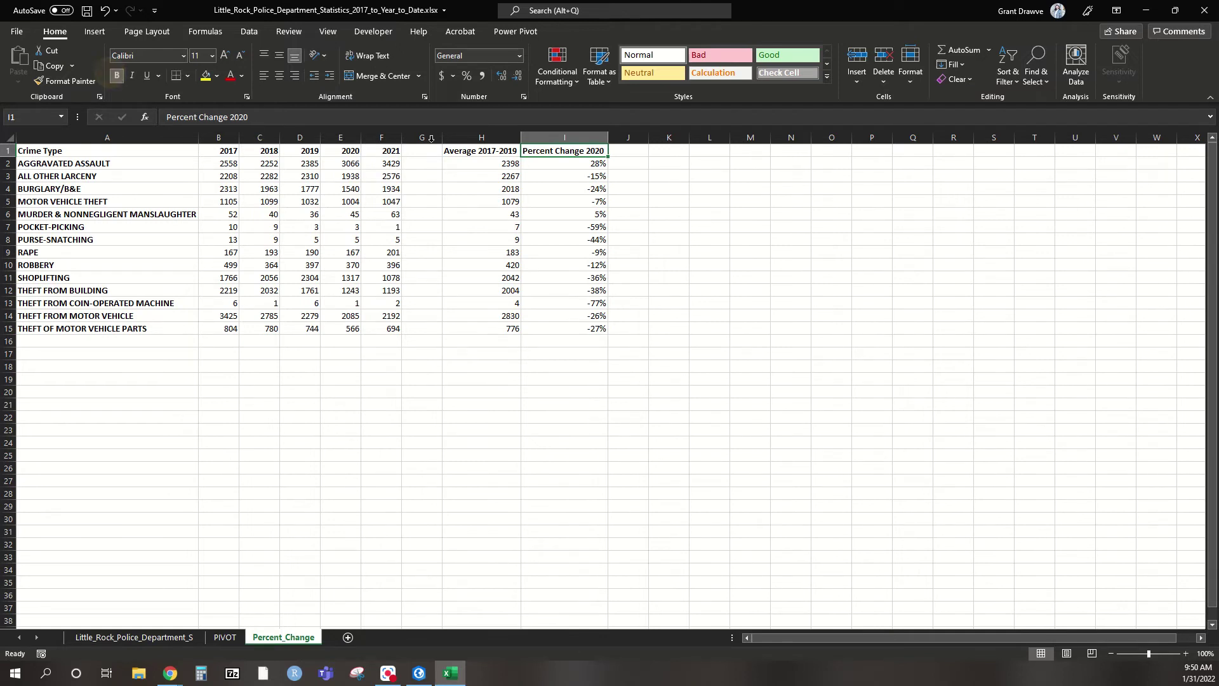
Enter the bold header 'Percent Change from 2020 to 2021' in J1 and autofit column J
click(624, 148)
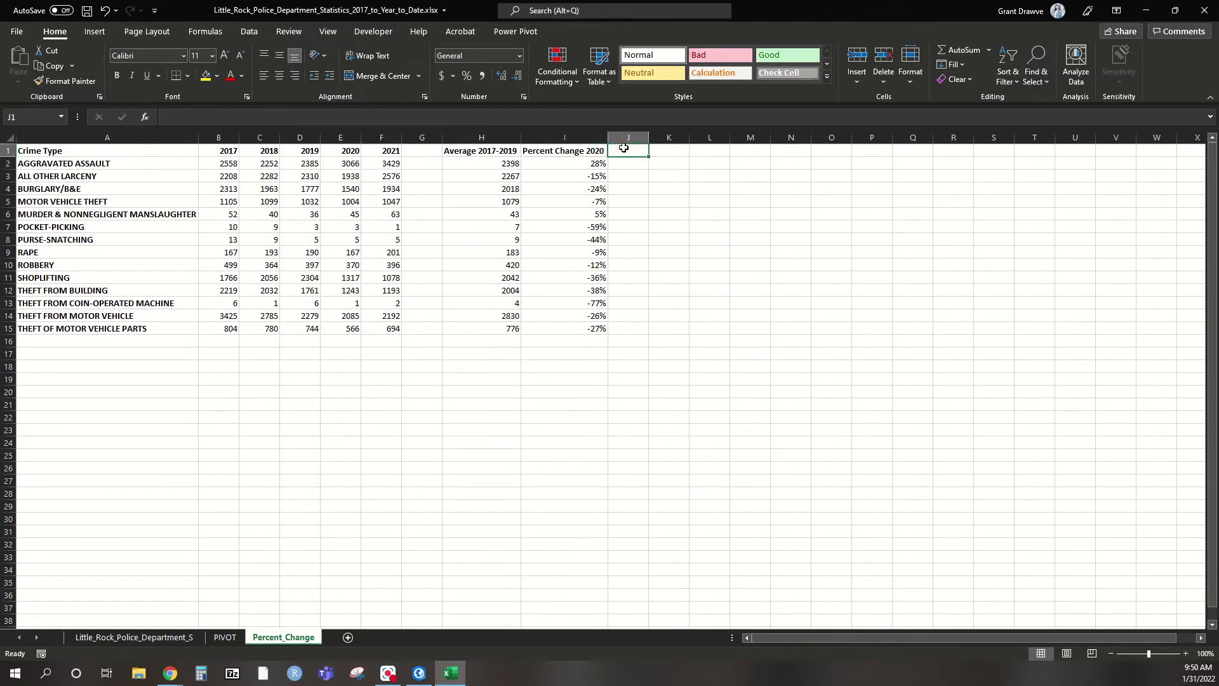
text(Percent Change)
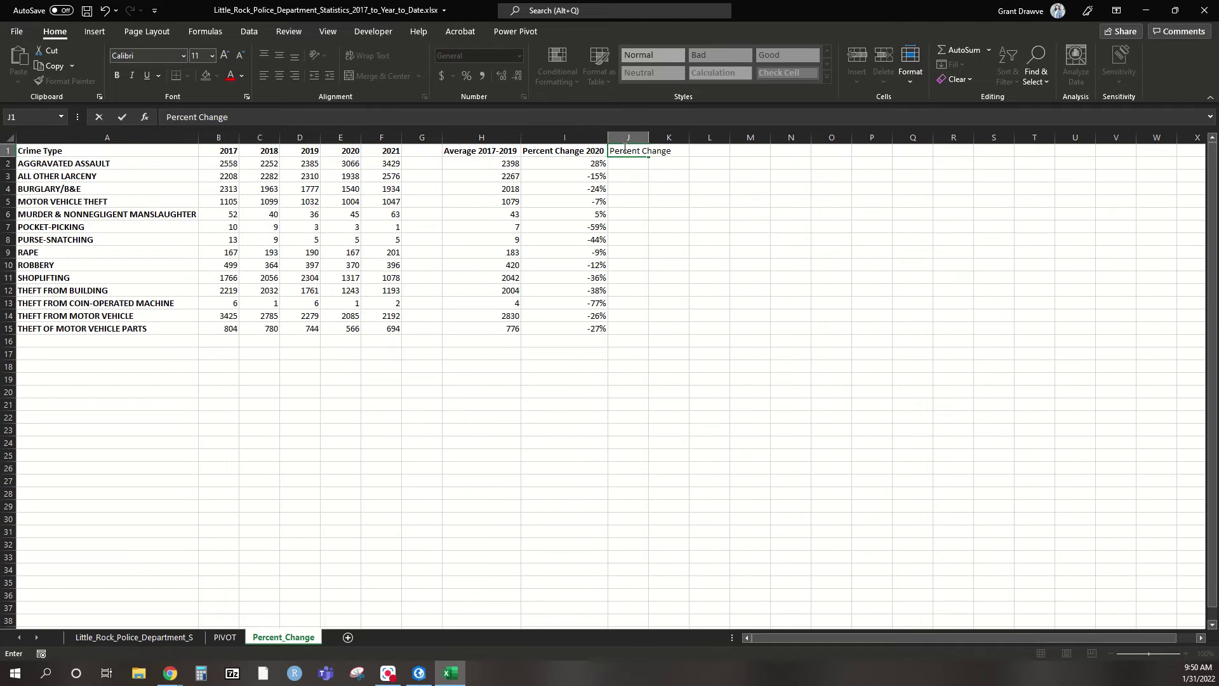
text( from 2020 to 2021)
key(Return)
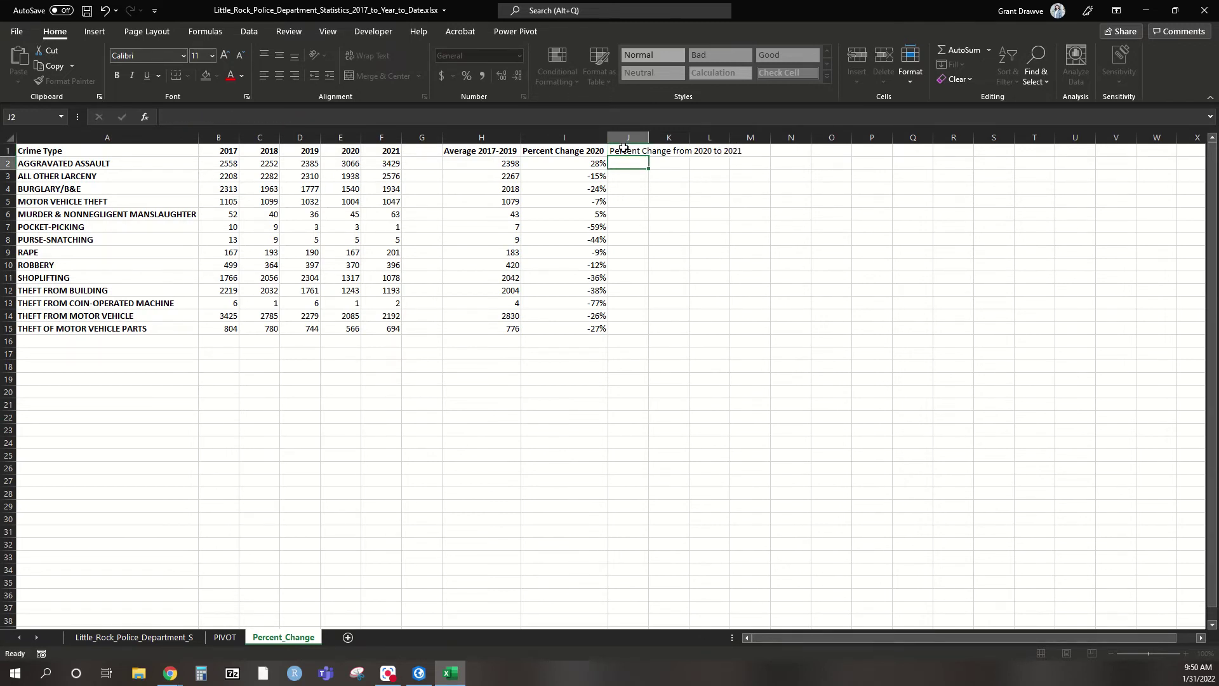
double_click(648, 138)
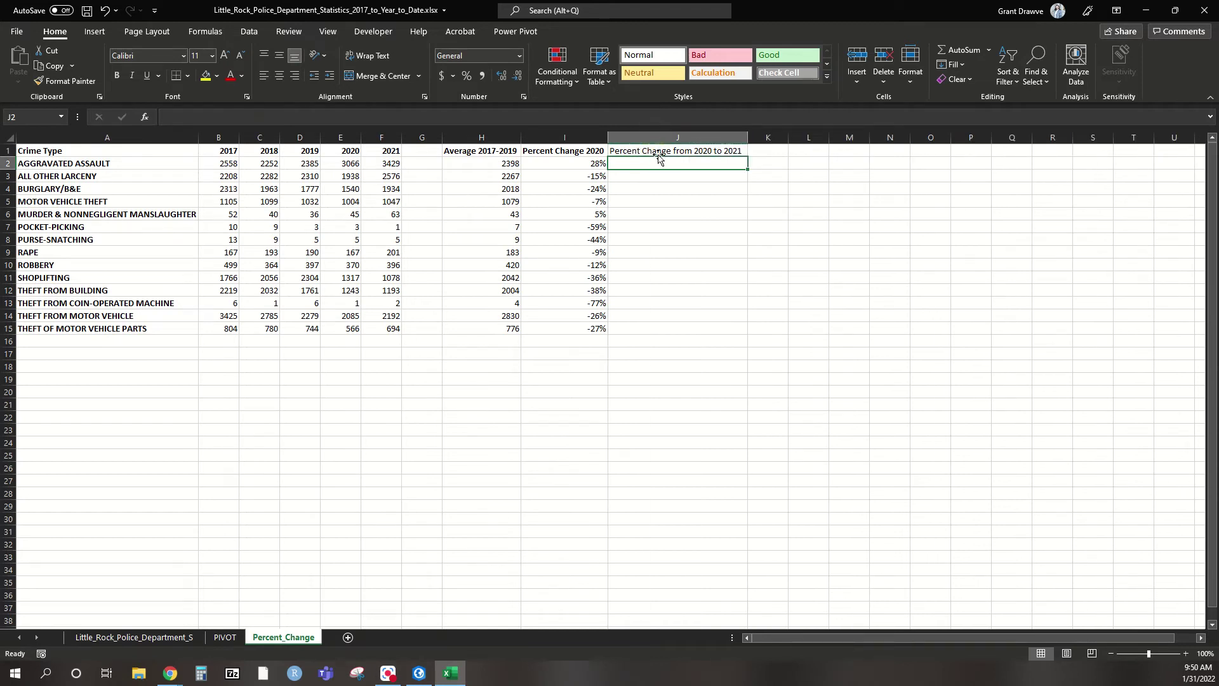
click(655, 150)
key(ctrl+b)
Enter =((F2-E2)/E2)*100 in J2, giving 11.83953033
click(662, 162)
text(=(()
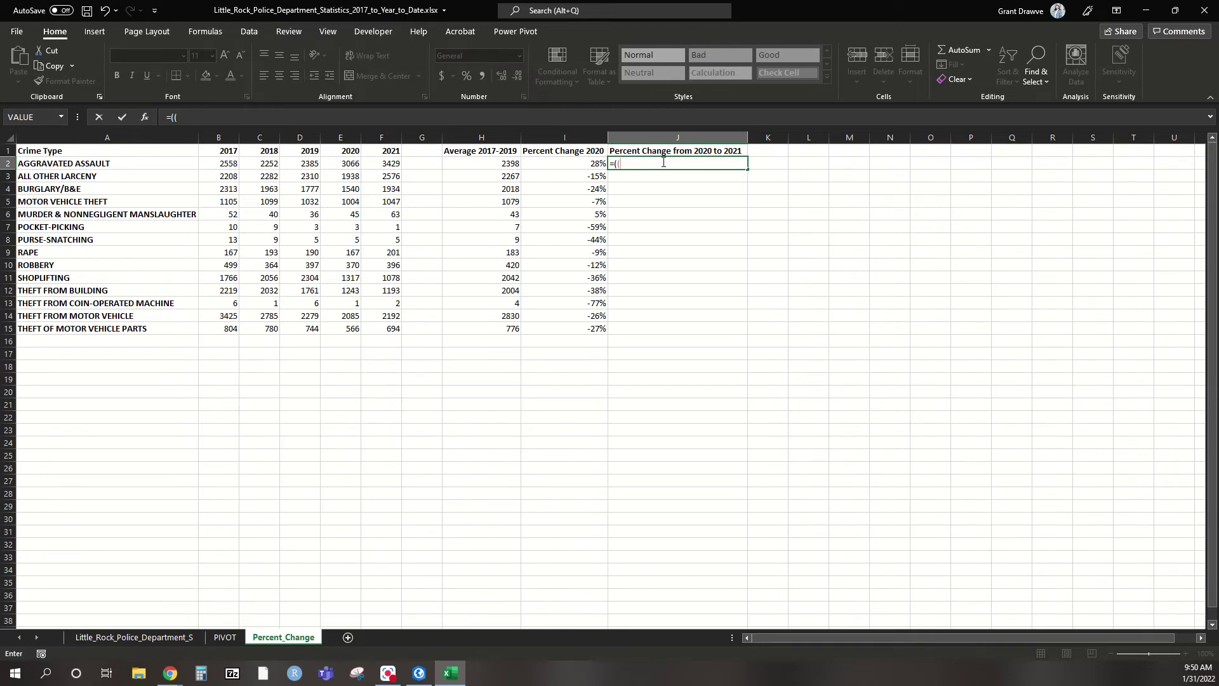
click(385, 166)
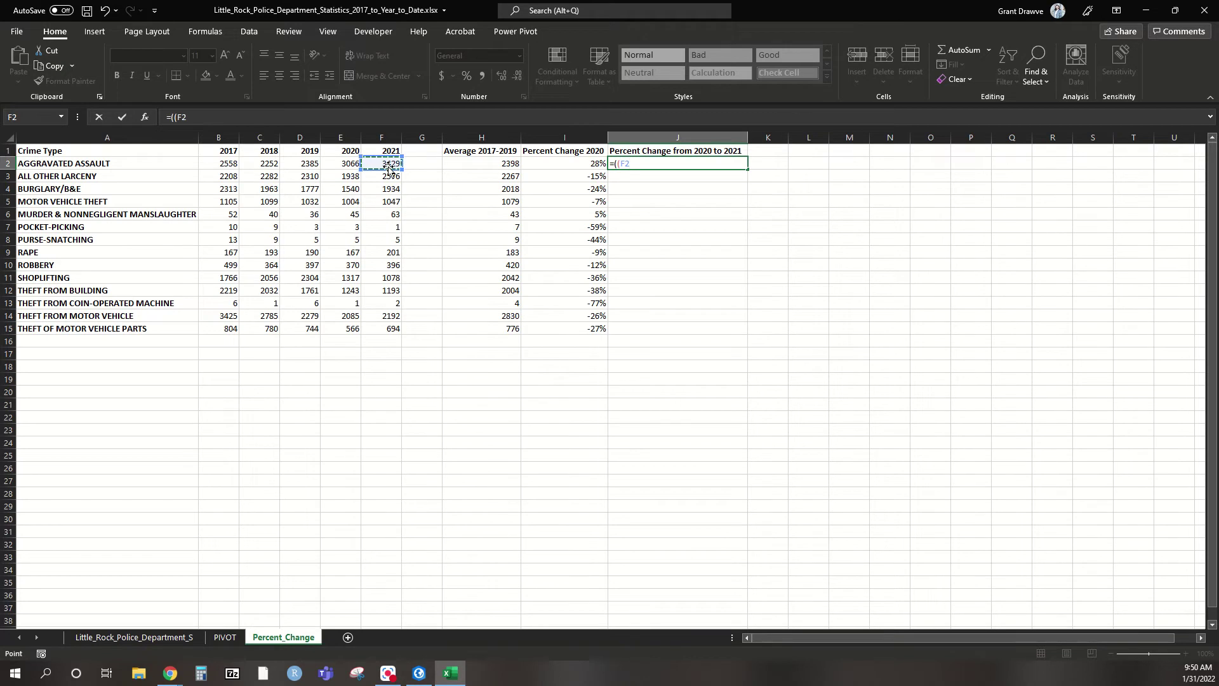
text(-)
click(343, 165)
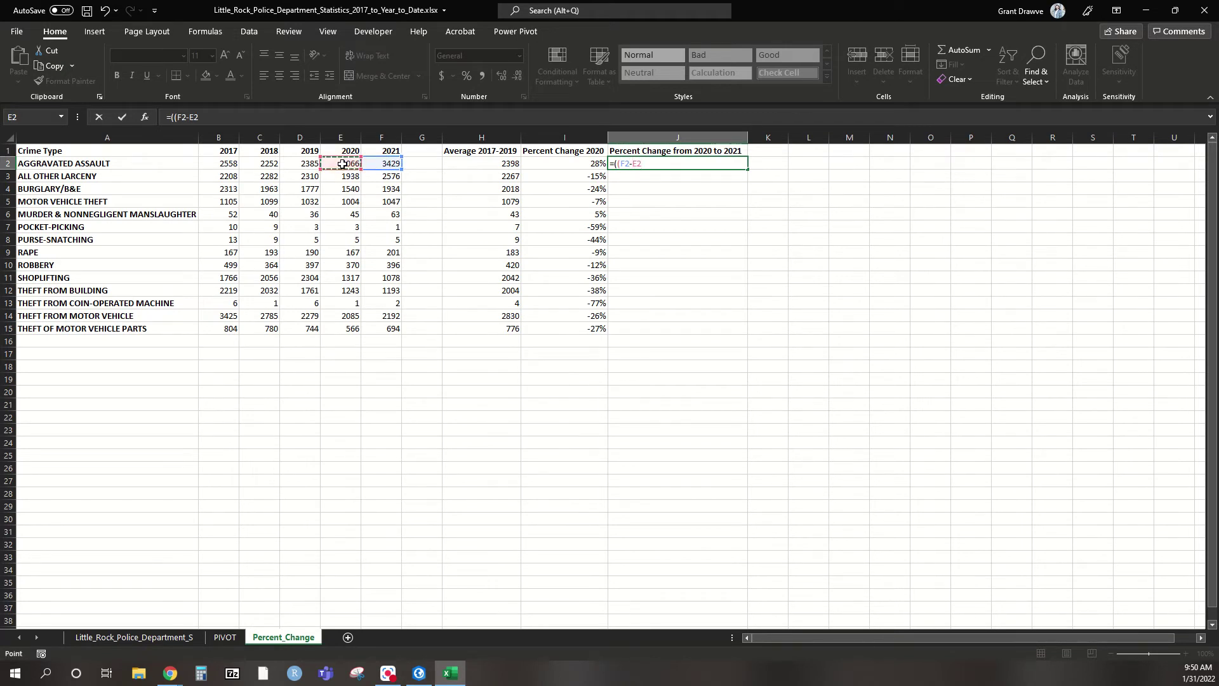
text()/)
click(343, 164)
text()*100)
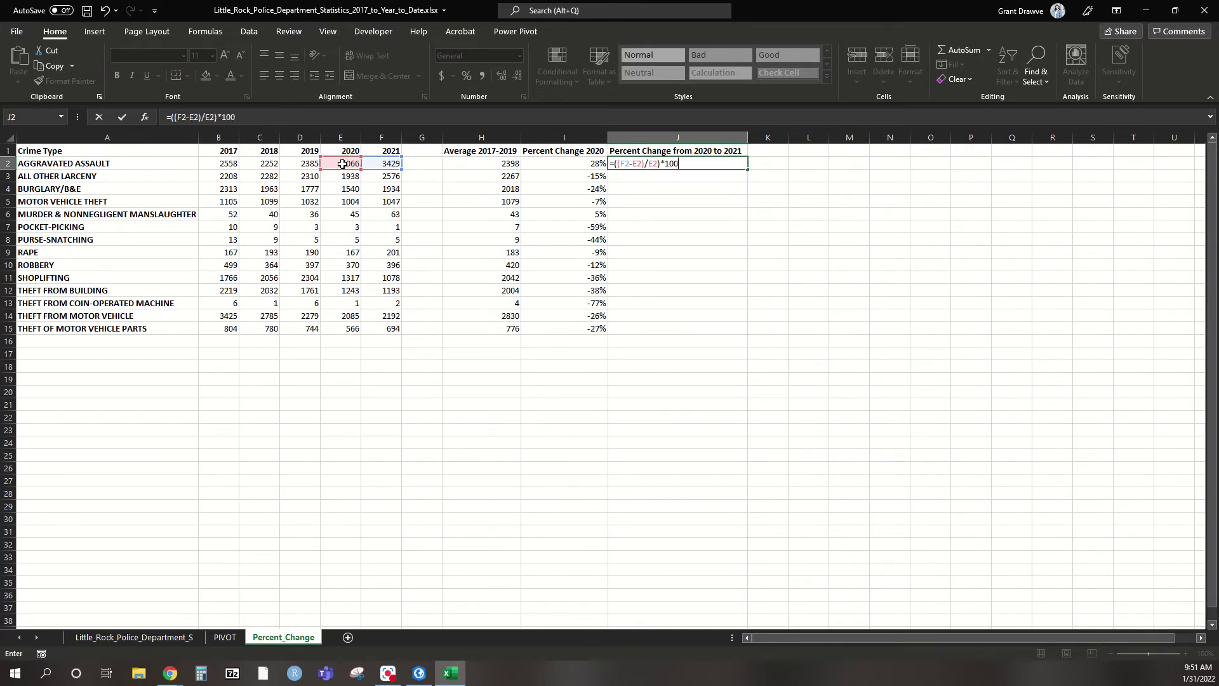
key(Return)
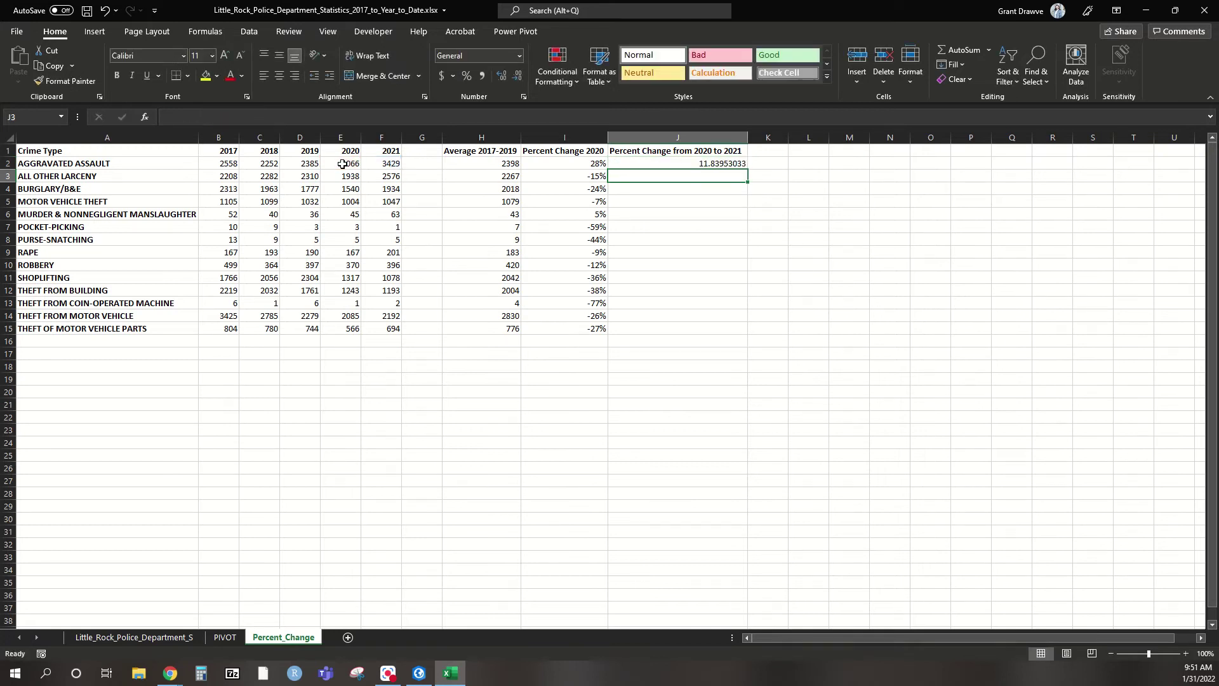
Fill the J2 formula down to J15 and reduce the display to two decimals (11.84 to 22.61)
click(666, 162)
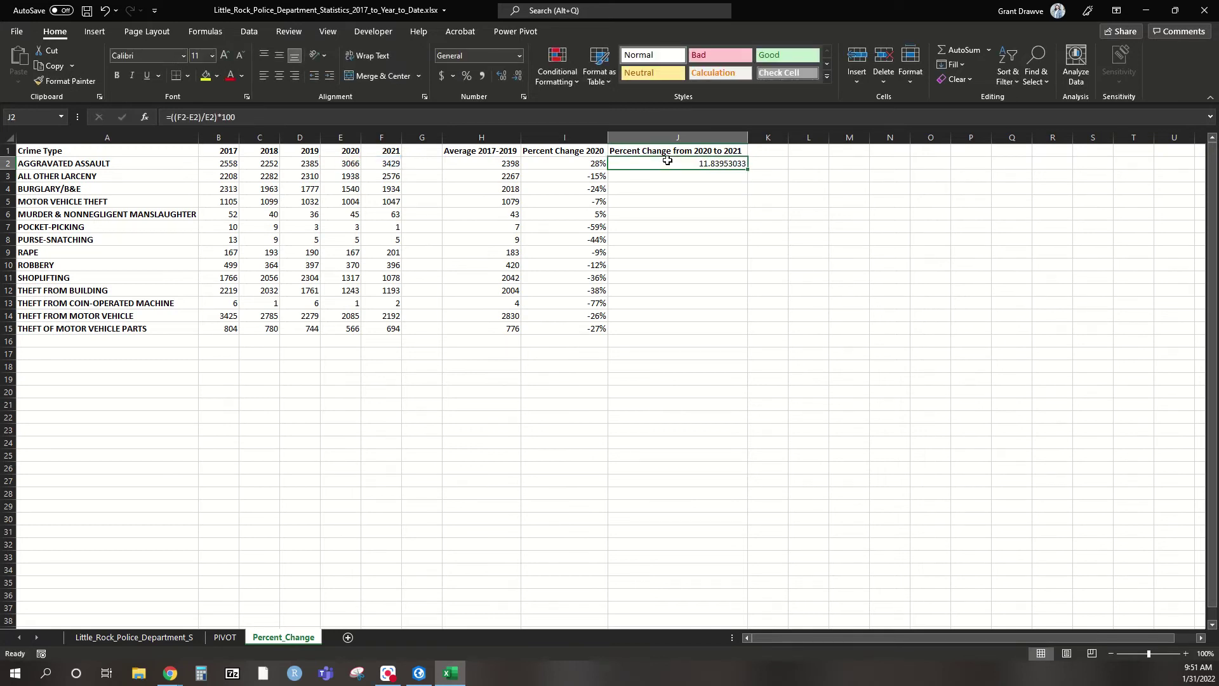
double_click(747, 166)
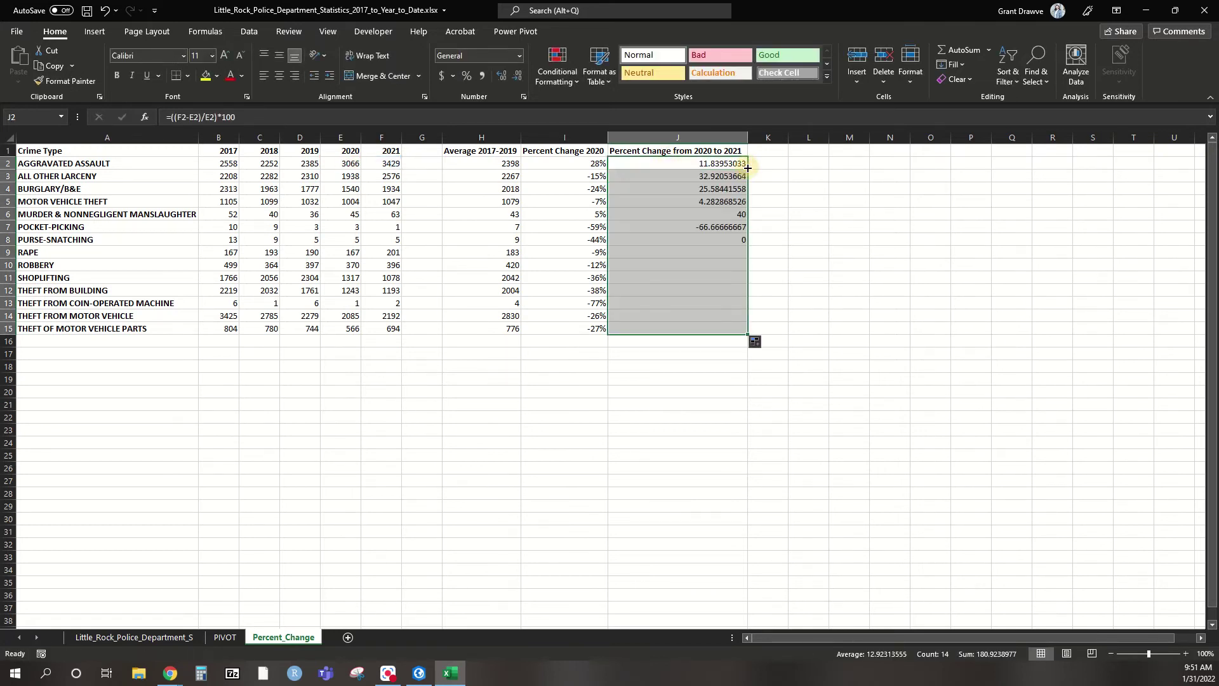
click(517, 78)
click(518, 77)
click(518, 78)
click(517, 78)
click(517, 77)
click(518, 78)
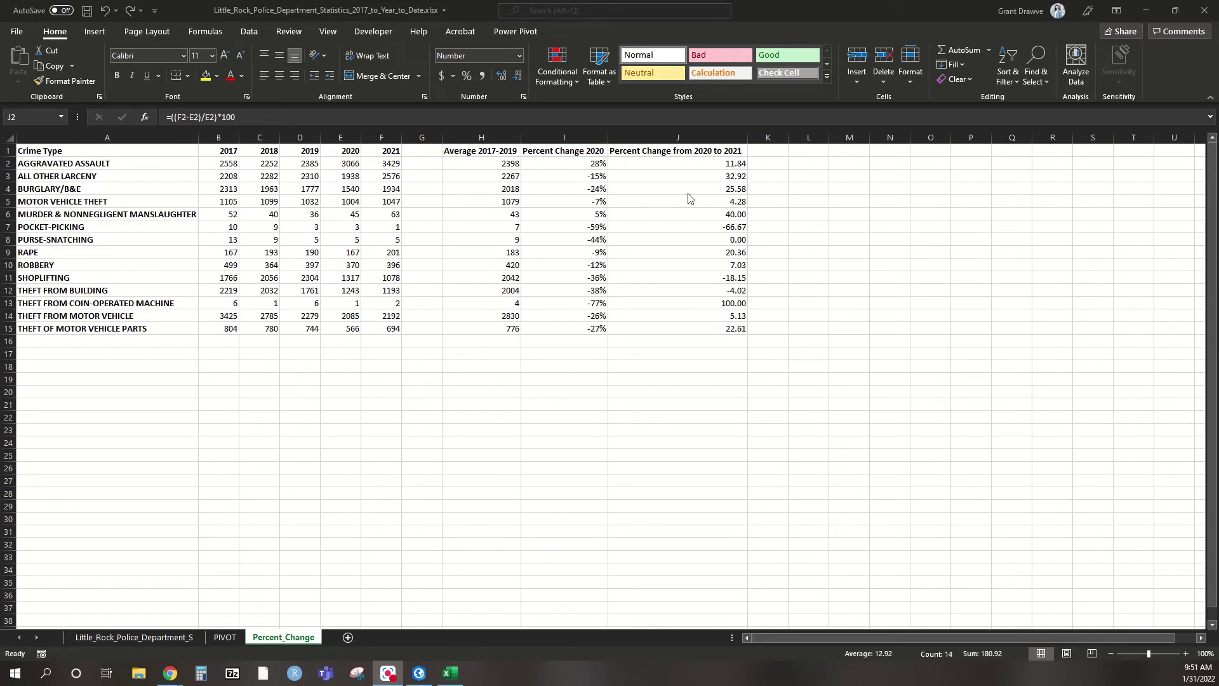
click(778, 149)
Add the header 'Percent Change 2021' in K1 and autofit column K
text(Per)
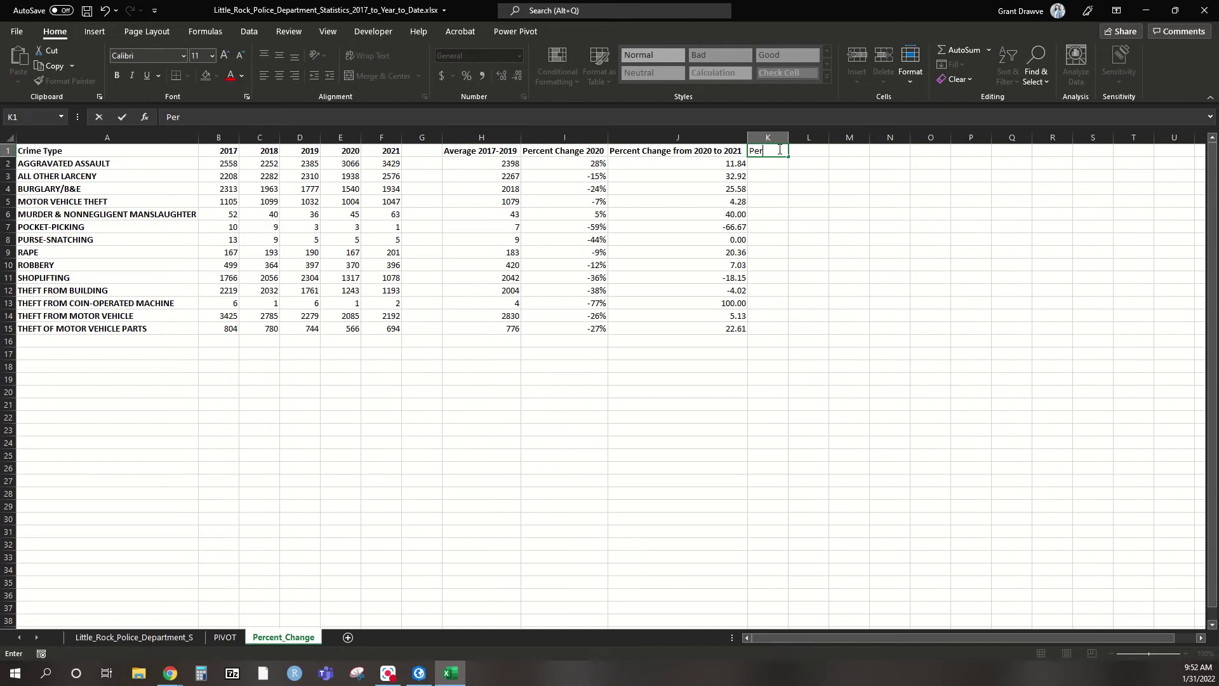
text(cent Change 2021)
key(Return)
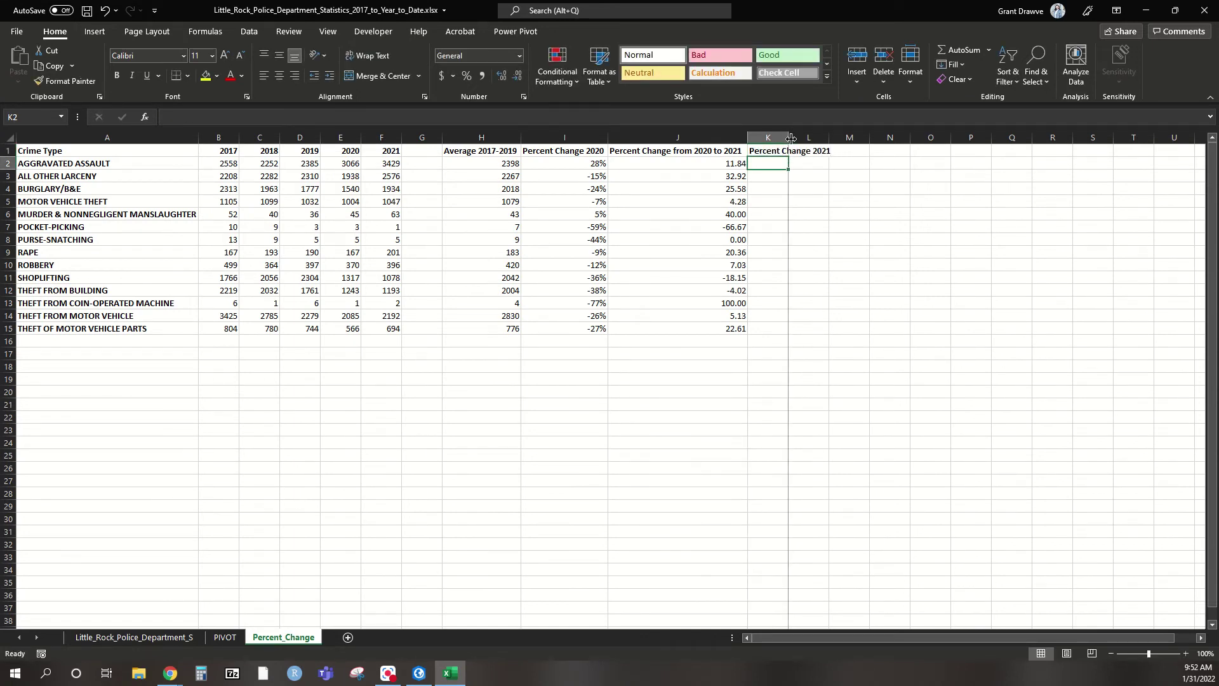
double_click(788, 137)
Enter =(F2-H2)/H2 in K2 and fill it down to K15
text(=)
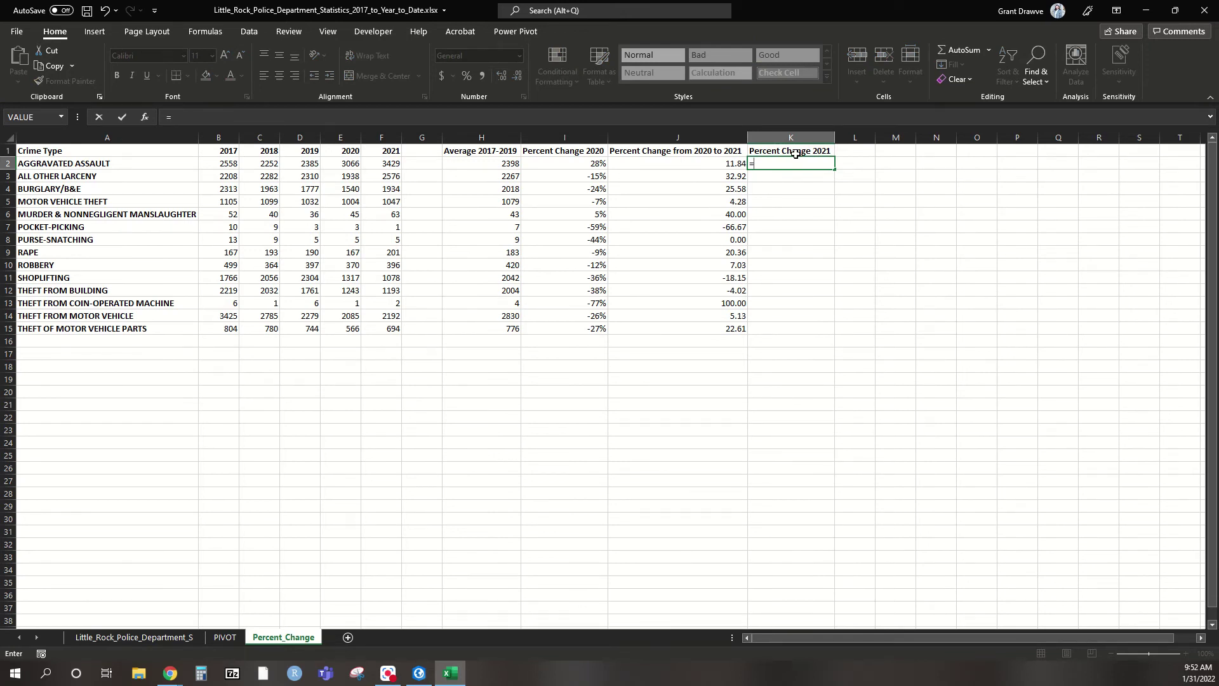
text(()
click(387, 164)
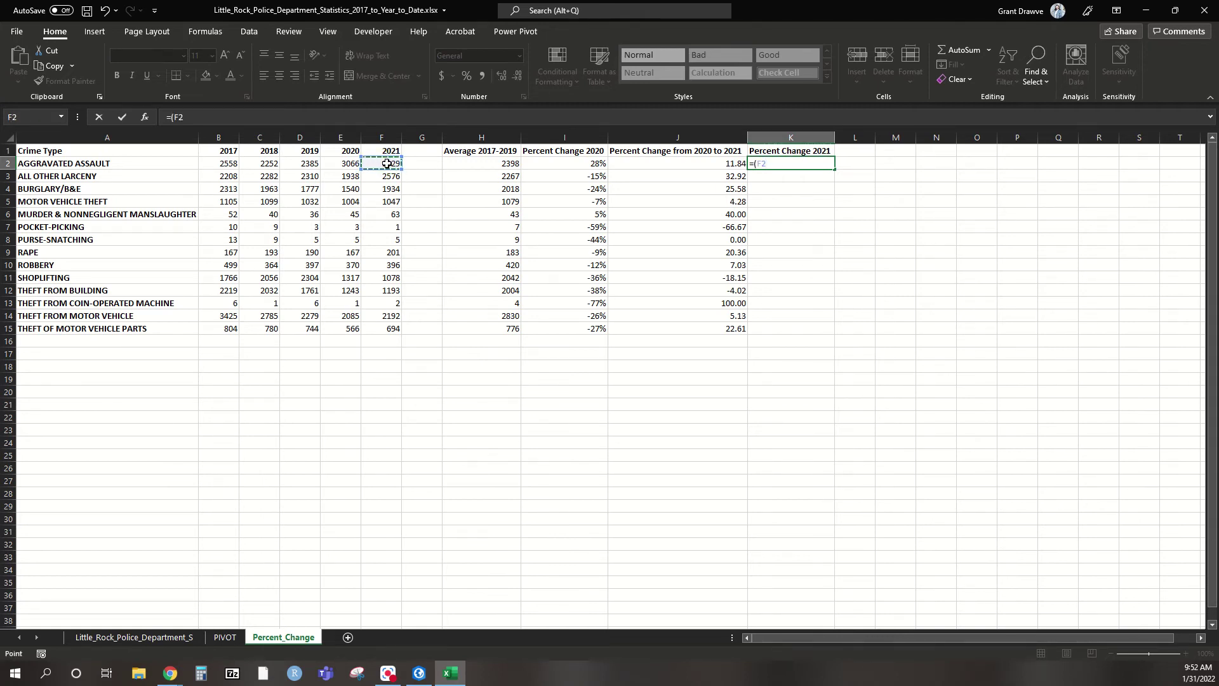
text(-)
click(486, 164)
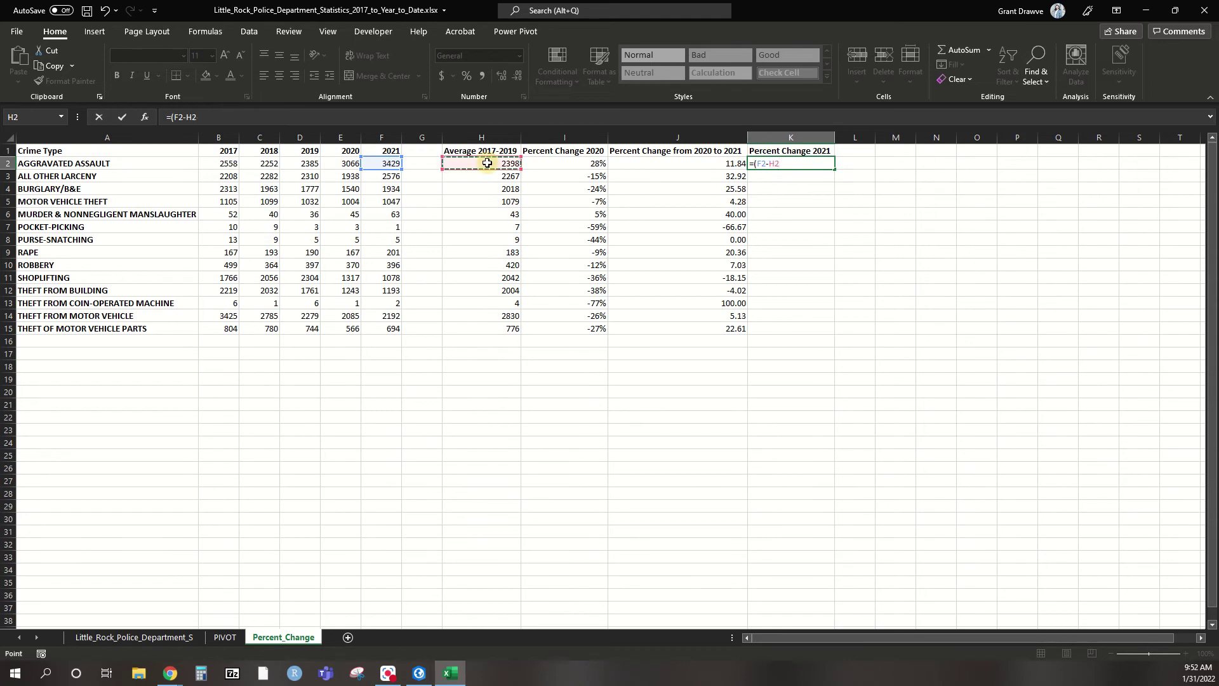
text()/)
click(487, 163)
key(Return)
click(799, 165)
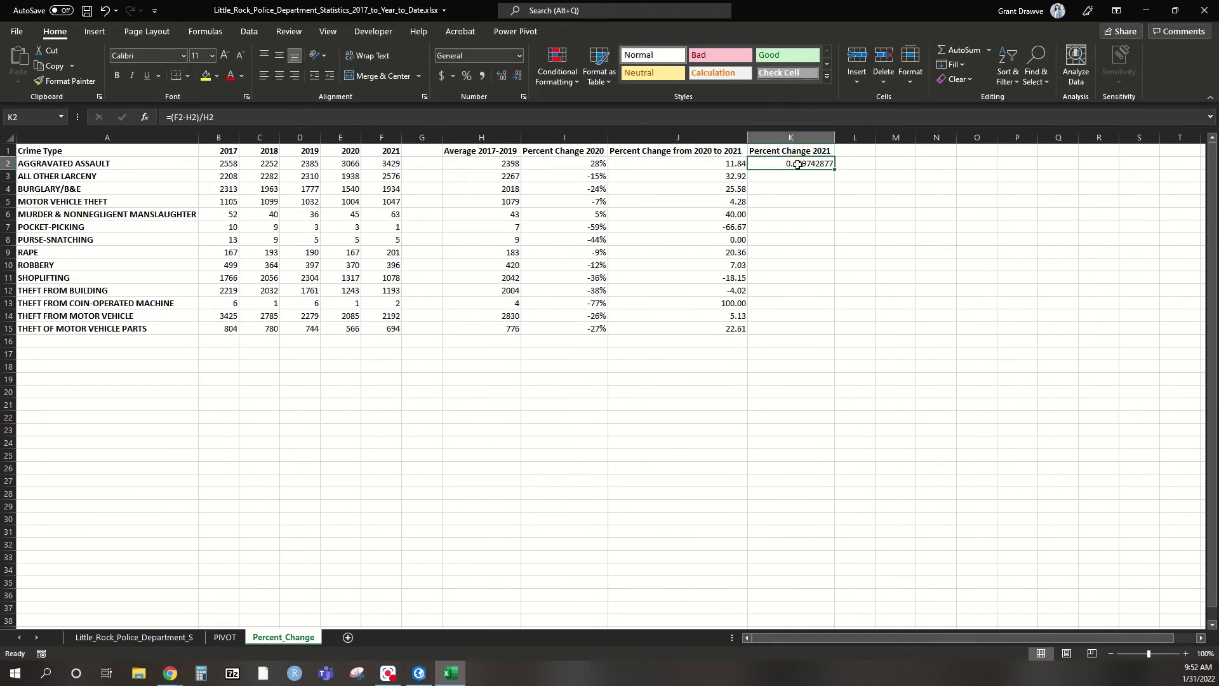
double_click(838, 167)
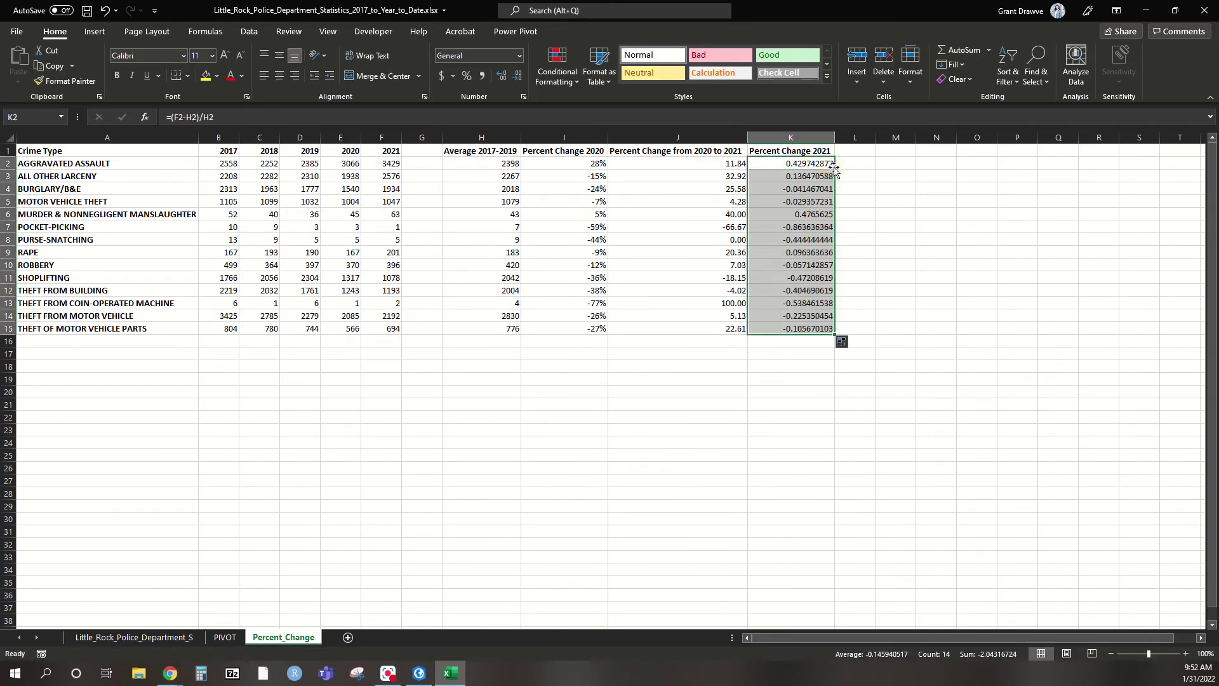
click(467, 76)
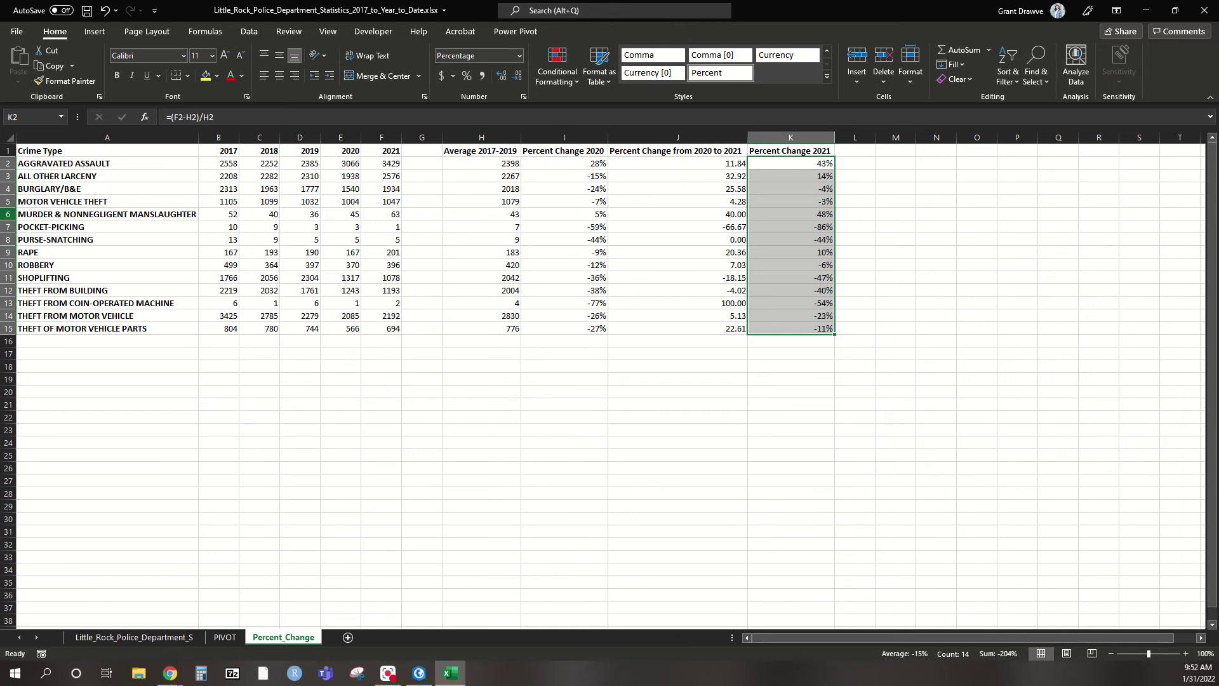
Highlight the MURDER & NONNEGLIGENT MANSLAUGHTER row, 48% above its 2017-2019 average
click(11, 214)
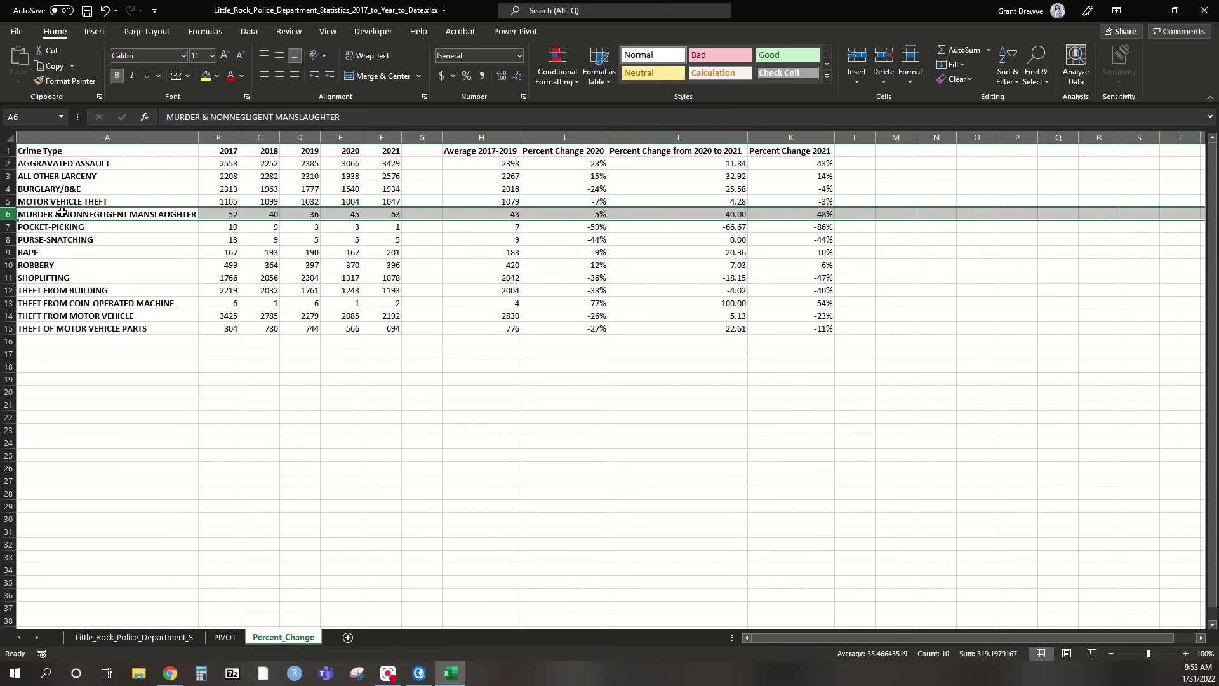
click(9, 265)
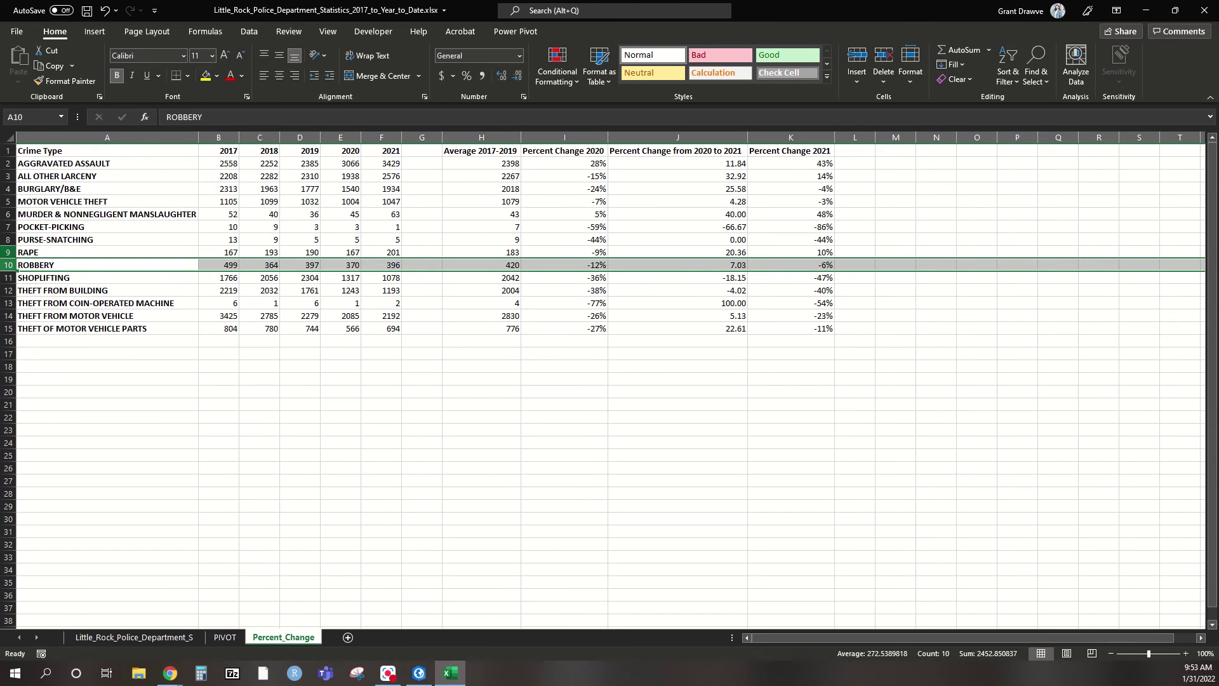
click(10, 254)
click(9, 252)
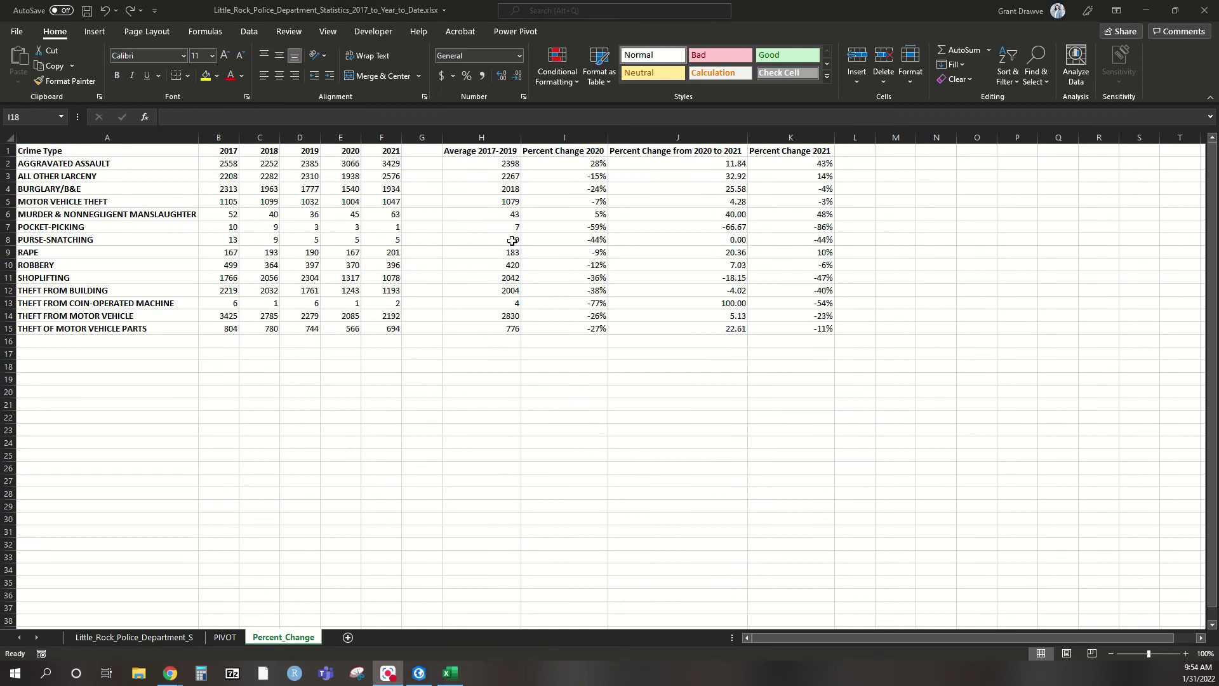
Apply a Red - Yellow - Green Color Scale to the Percent Change 2020 values in I2:I15
click(575, 166)
click(580, 169)
drag(581, 169, 576, 327)
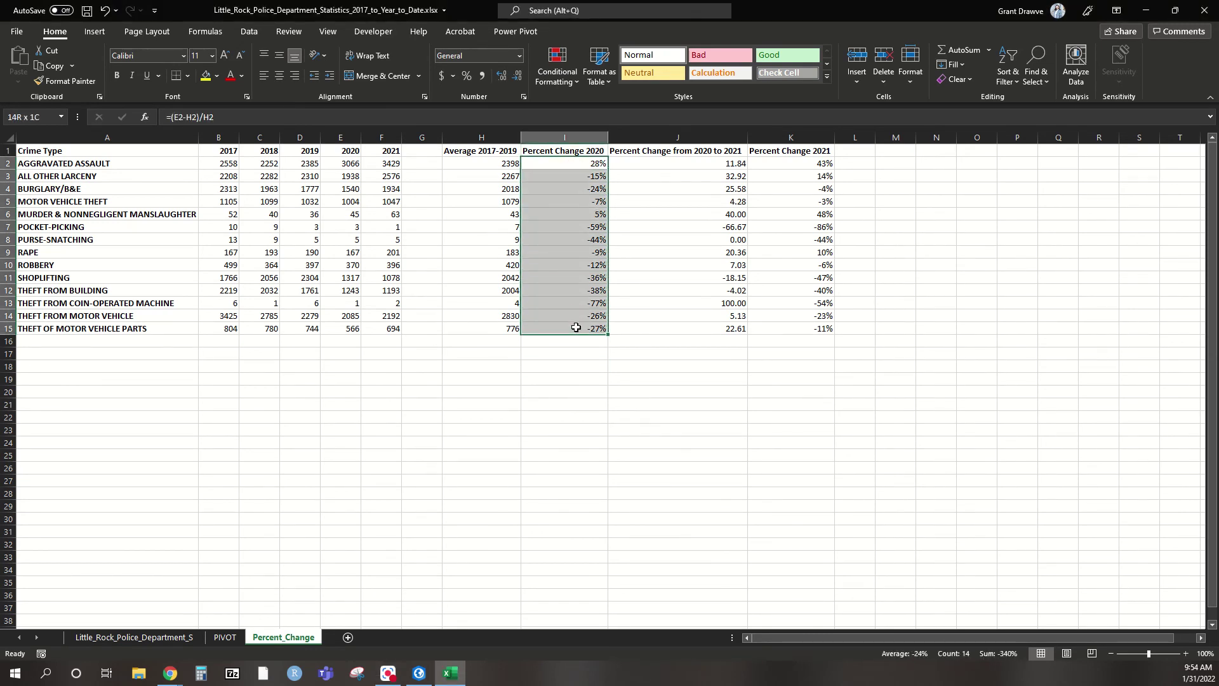
click(559, 80)
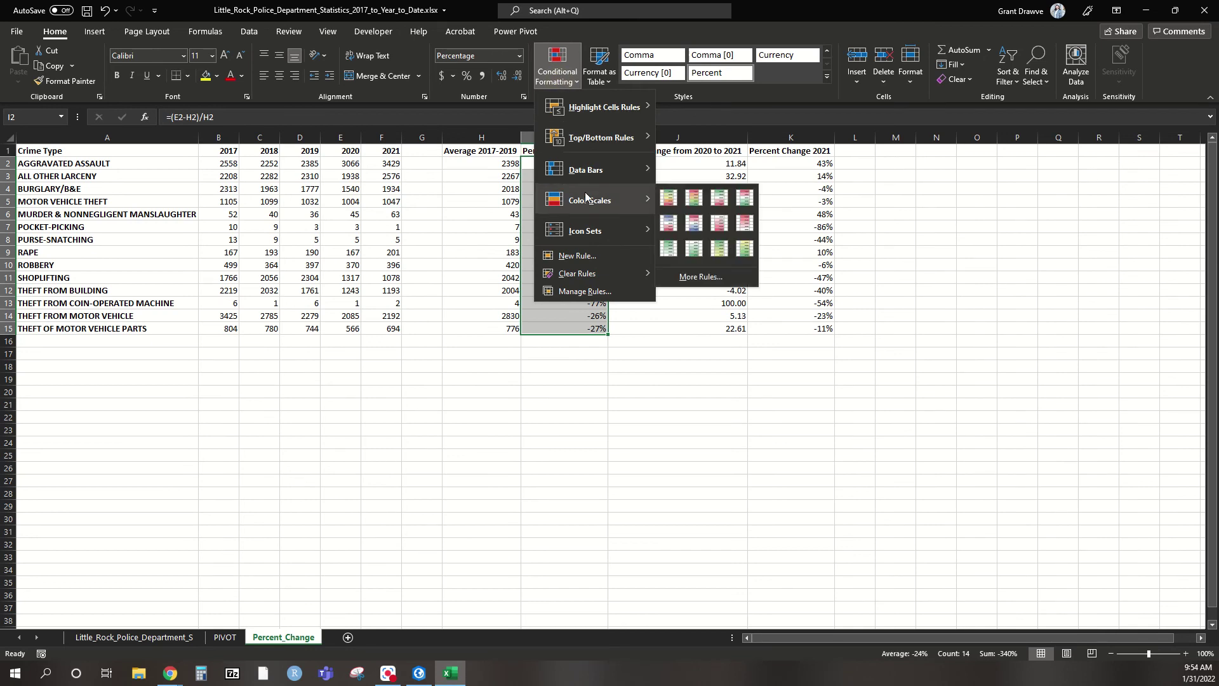
mouse_move(600, 202)
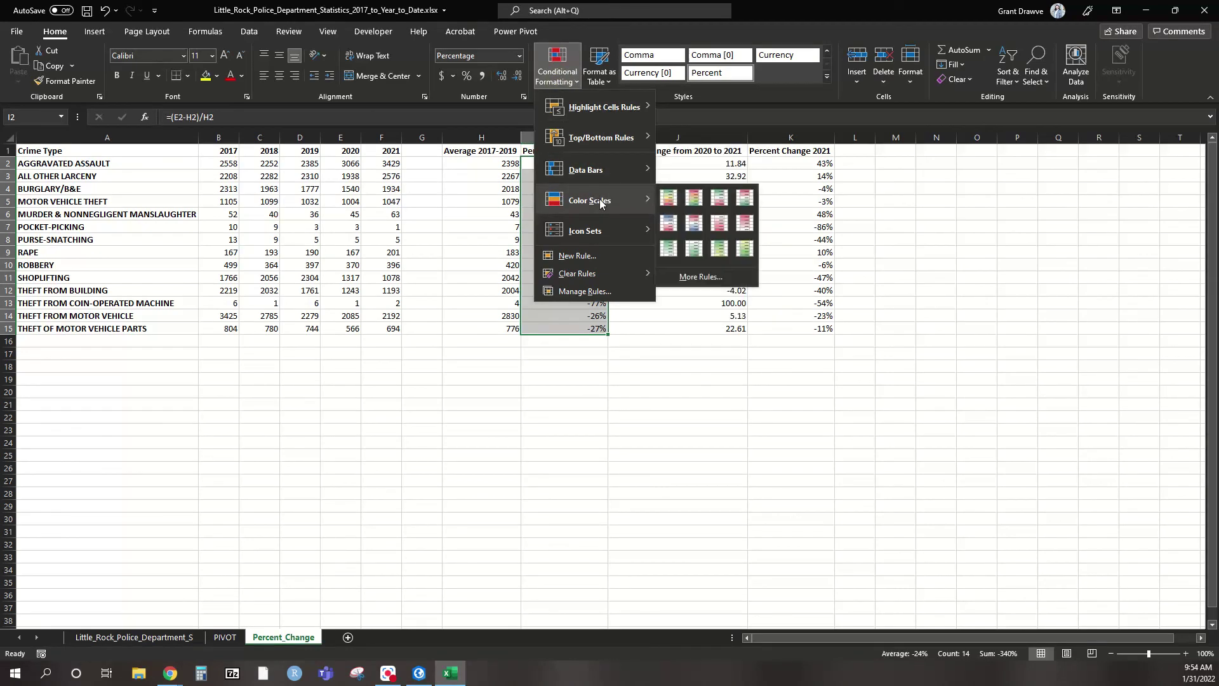
click(693, 199)
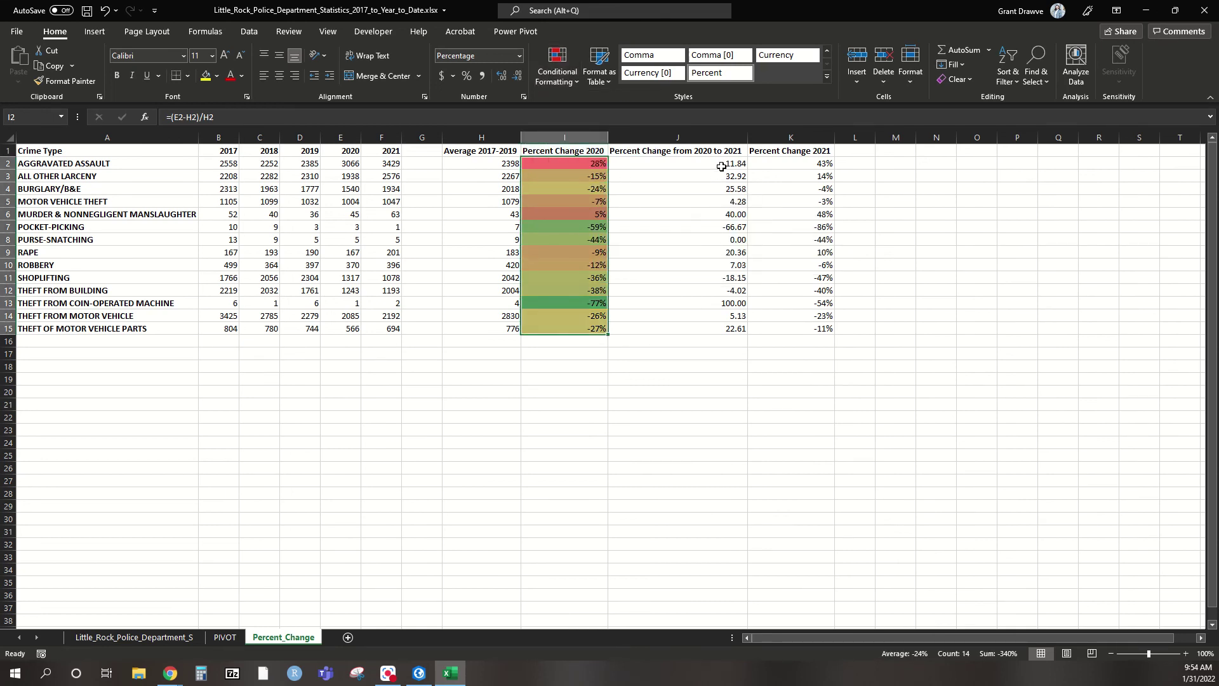
drag(718, 163, 717, 324)
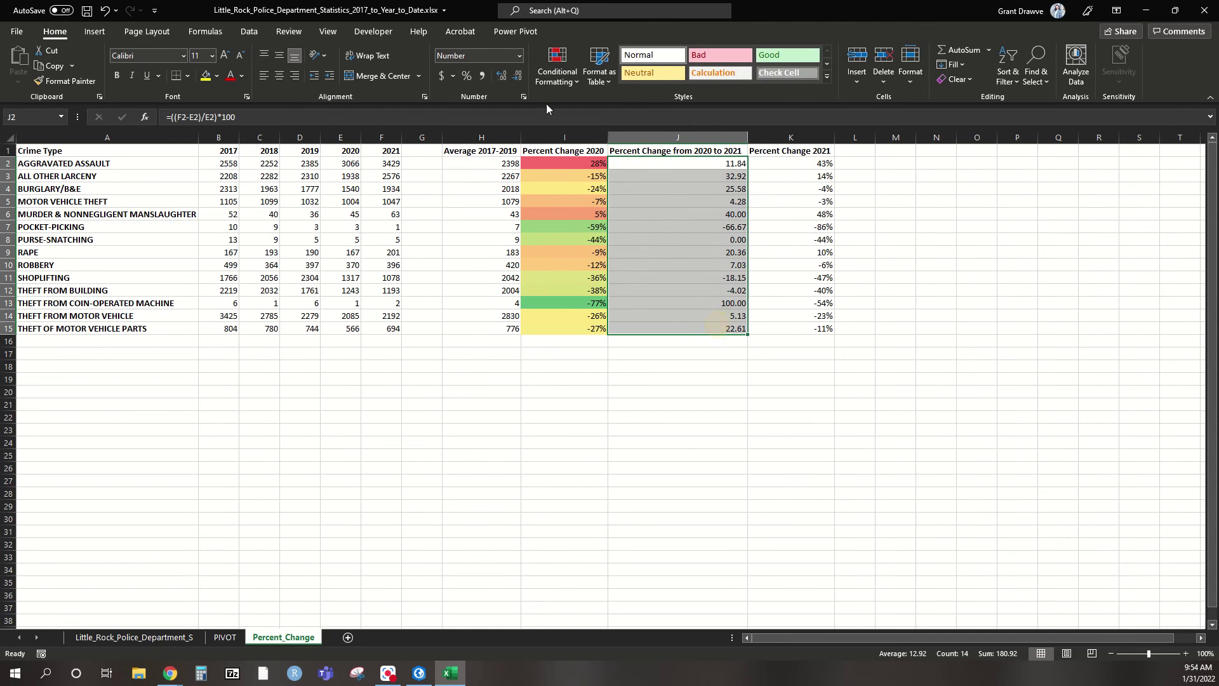
Apply Red - Yellow - Green Color Scales to J2:J15 and to K2:K15
click(556, 70)
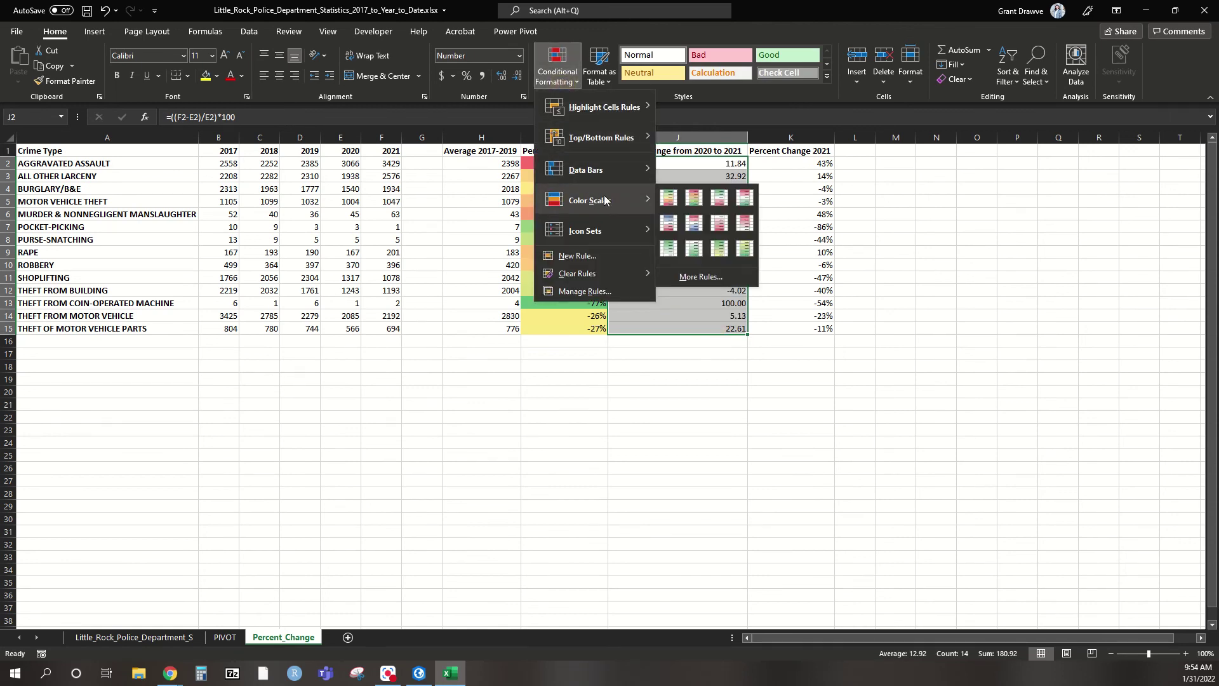
click(694, 198)
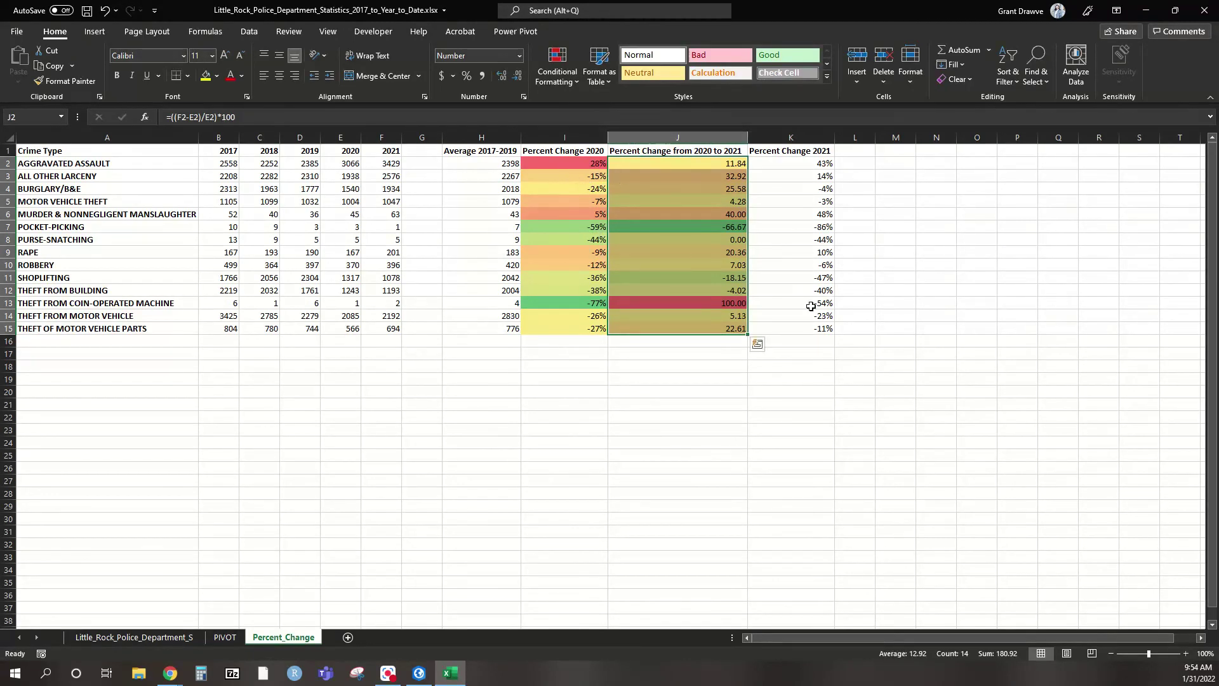
drag(815, 164, 808, 330)
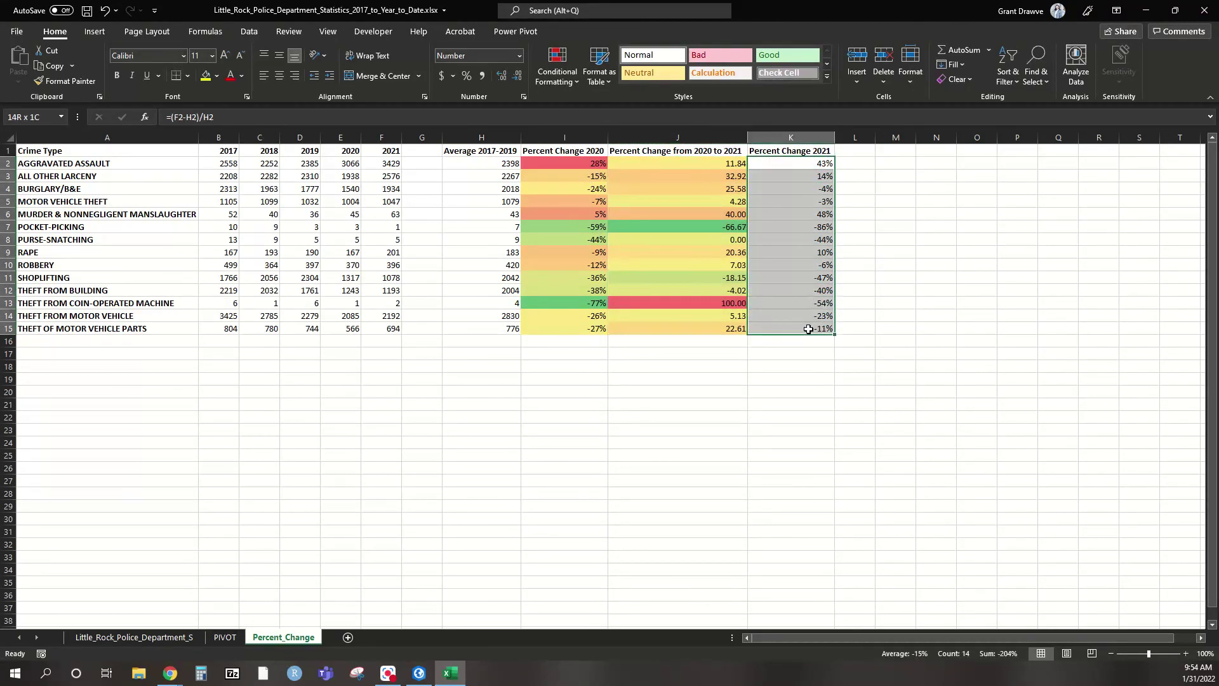
click(557, 81)
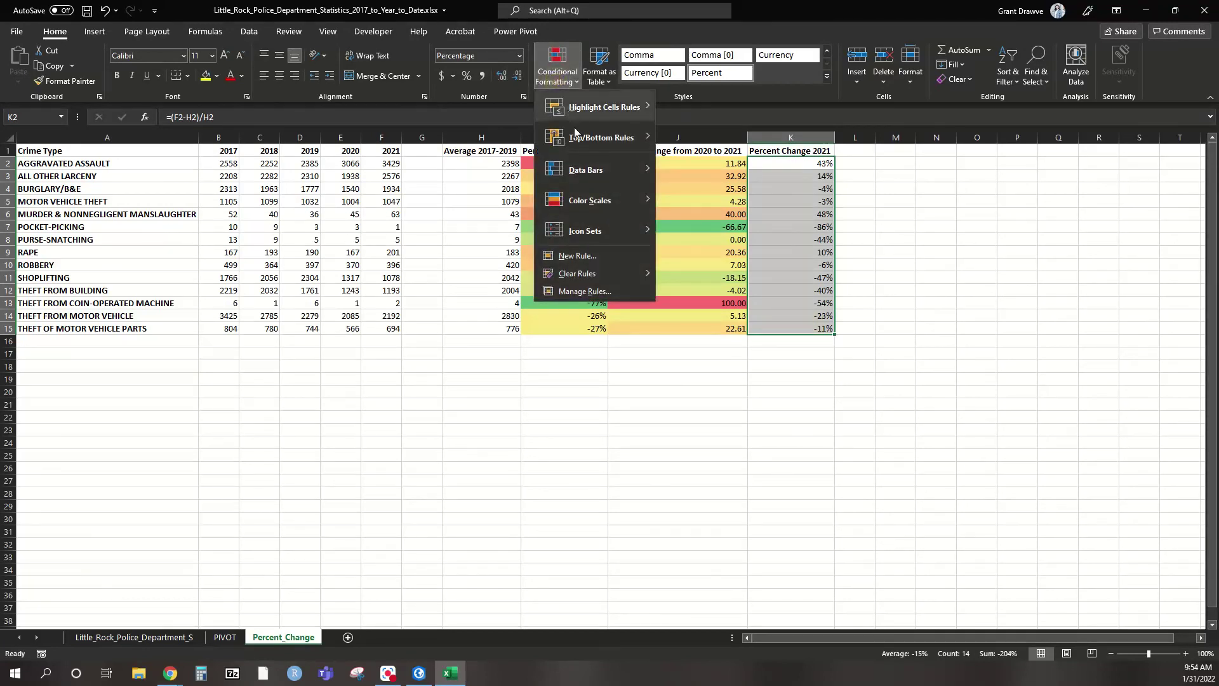
mouse_move(591, 200)
click(694, 201)
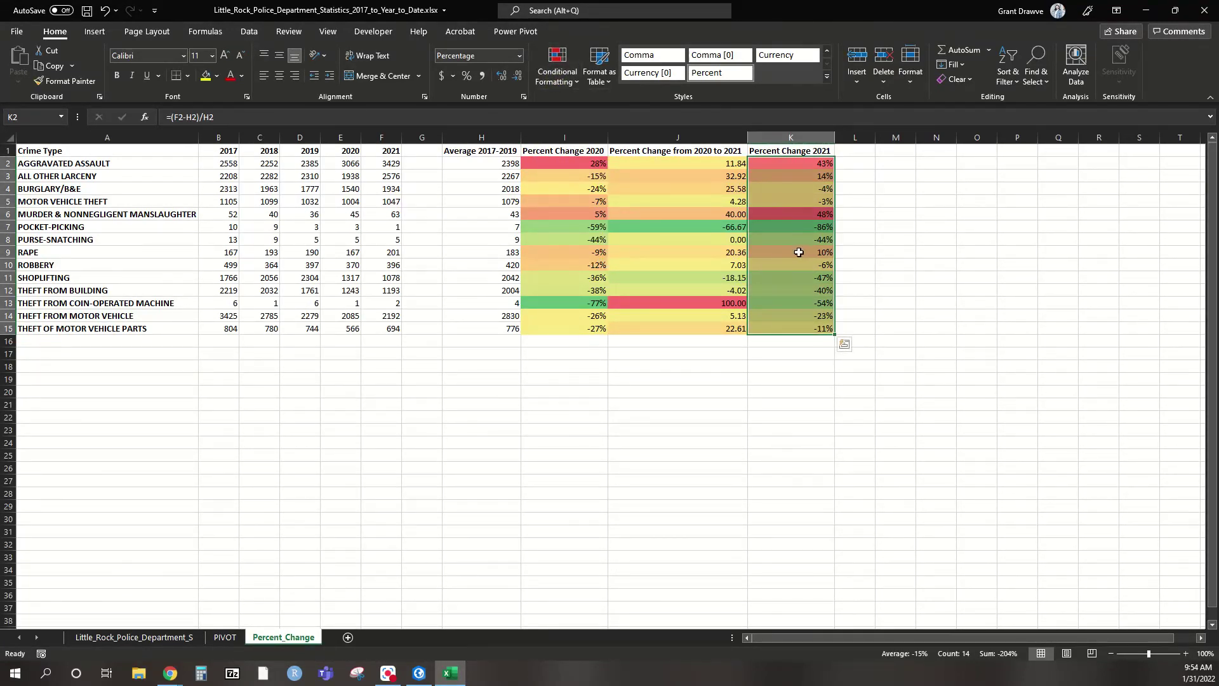
click(700, 289)
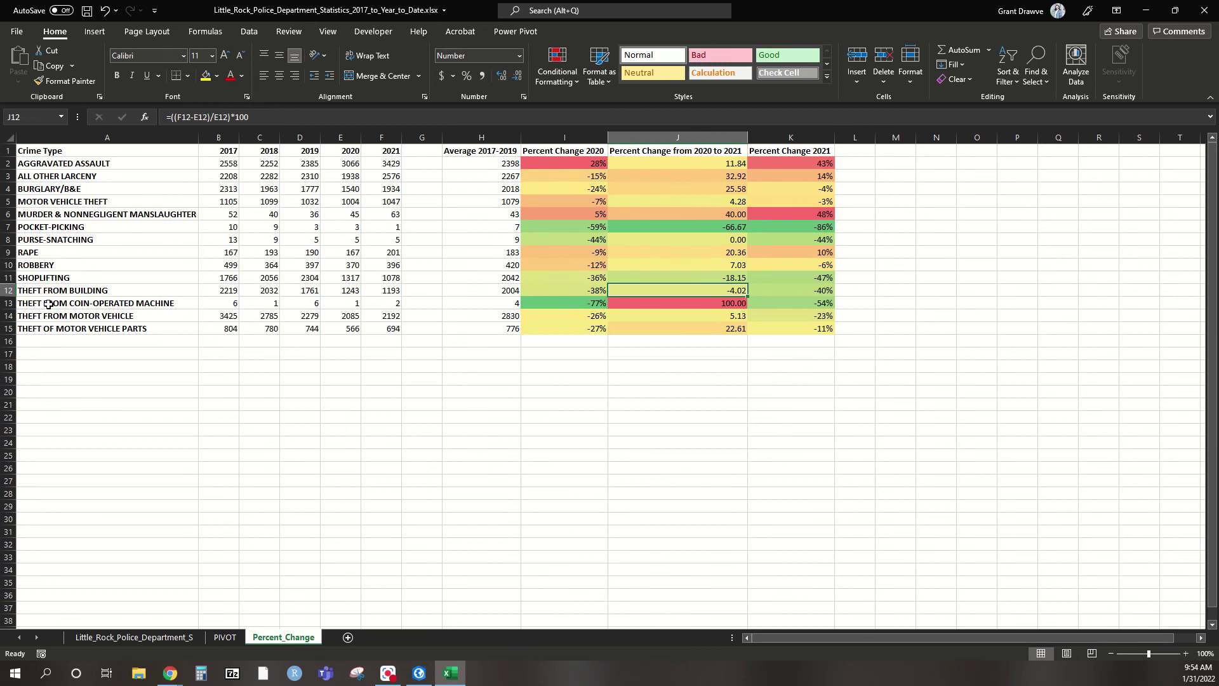
click(7, 303)
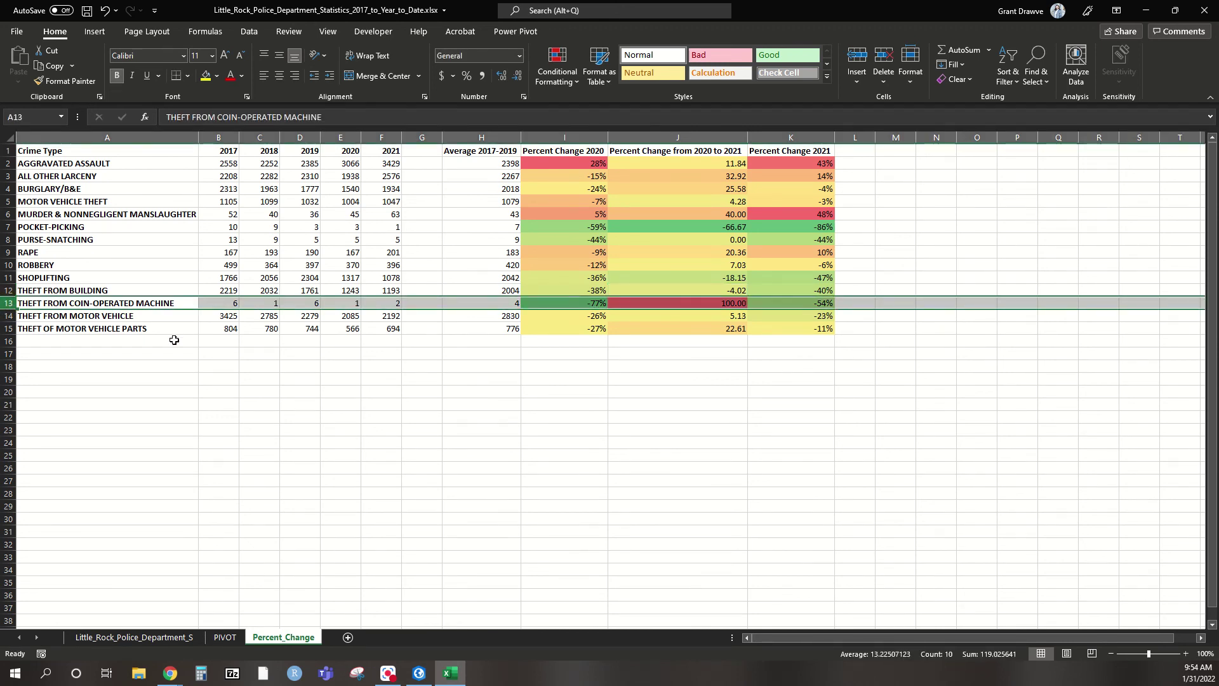